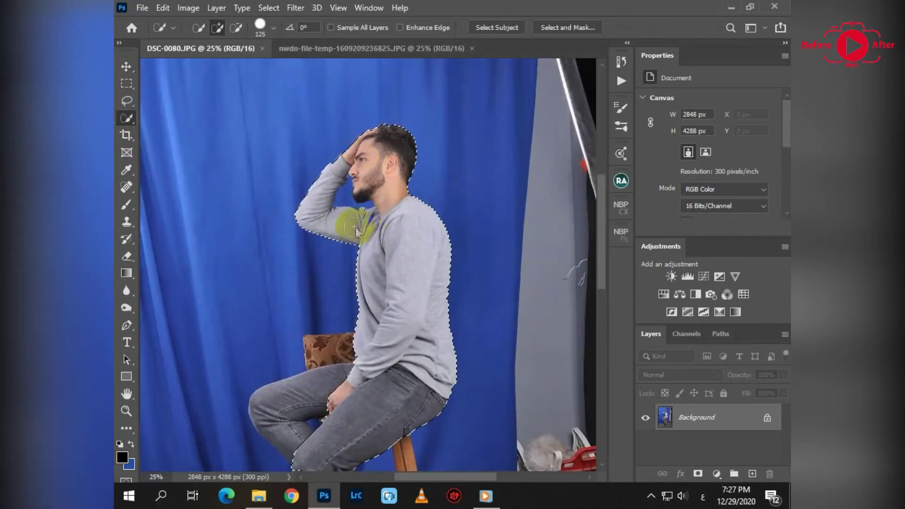
Extend the Quick Selection over the man's jeans, lower leg and shoes down to the toe of the lower shoe
{"action": "mouse_move", "coordinate": [339, 340]}
{"action": "left_mouse_down"}
{"action": "mouse_move", "coordinate": [353, 309]}
{"action": "mouse_move", "coordinate": [355, 252]}
{"action": "left_mouse_up"}
{"action": "mouse_move", "coordinate": [327, 304]}
{"action": "left_mouse_down"}
{"action": "mouse_move", "coordinate": [347, 382]}
{"action": "mouse_move", "coordinate": [347, 265]}
{"action": "left_mouse_up"}
{"action": "mouse_move", "coordinate": [349, 280]}
{"action": "left_mouse_down"}
{"action": "mouse_move", "coordinate": [359, 304]}
{"action": "mouse_move", "coordinate": [385, 310]}
{"action": "mouse_move", "coordinate": [363, 426]}
{"action": "left_mouse_up"}
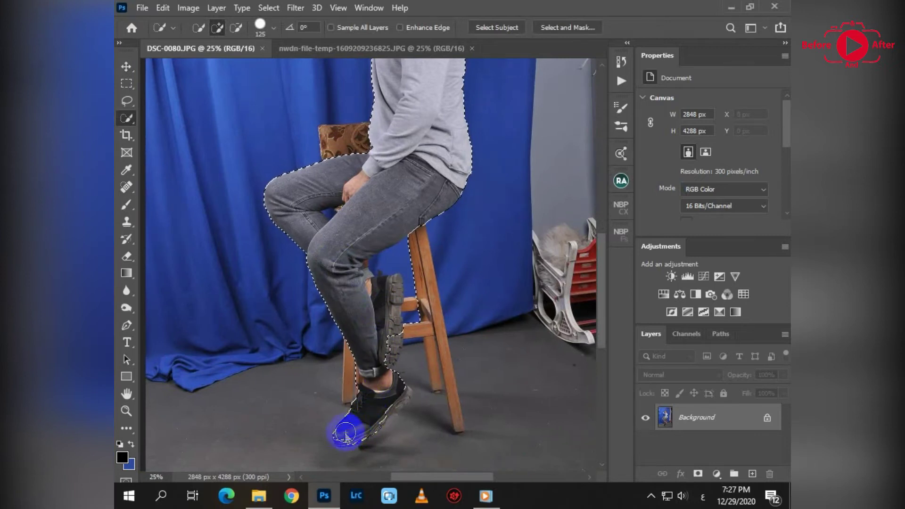
Subtract the blue curtain area between the thigh and the raised shoe from the selection with the Magic Wand
{"action": "key", "text": "ctrl+plus"}
{"action": "key", "text": "ctrl+plus"}
{"action": "key", "text": "q"}
{"action": "key", "text": "q"}
{"action": "key", "text": "shift+w"}
{"action": "left_click", "coordinate": [414, 257], "text": "alt"}
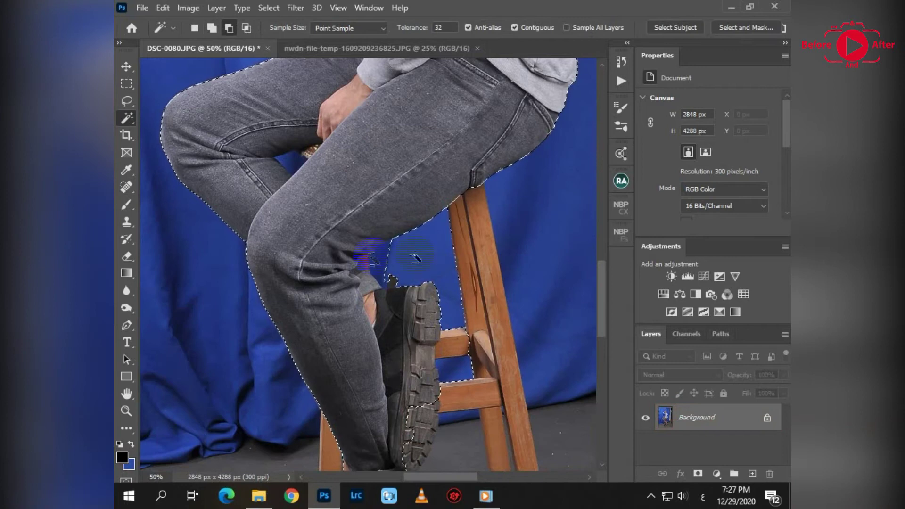
Trace the gap between the thigh, the raised shoe and the stool with the Pen tool and subtract it from the selection
{"action": "key", "text": "p"}
{"action": "left_click", "coordinate": [451, 206]}
{"action": "left_click", "coordinate": [438, 214]}
{"action": "left_click", "coordinate": [397, 272]}
{"action": "left_click", "coordinate": [451, 281]}
{"action": "left_click", "coordinate": [441, 333]}
{"action": "left_click", "coordinate": [436, 348]}
{"action": "left_click", "coordinate": [436, 367]}
{"action": "left_click", "coordinate": [441, 396]}
{"action": "left_click", "coordinate": [592, 292]}
{"action": "left_click", "coordinate": [550, 210]}
{"action": "key", "text": "ctrl+alt+Return"}
Outline the small stool patch behind the bent knee with the Pen tool and subtract it from the selection
{"action": "key", "text": "ctrl+plus"}
{"action": "key", "text": "ctrl+plus"}
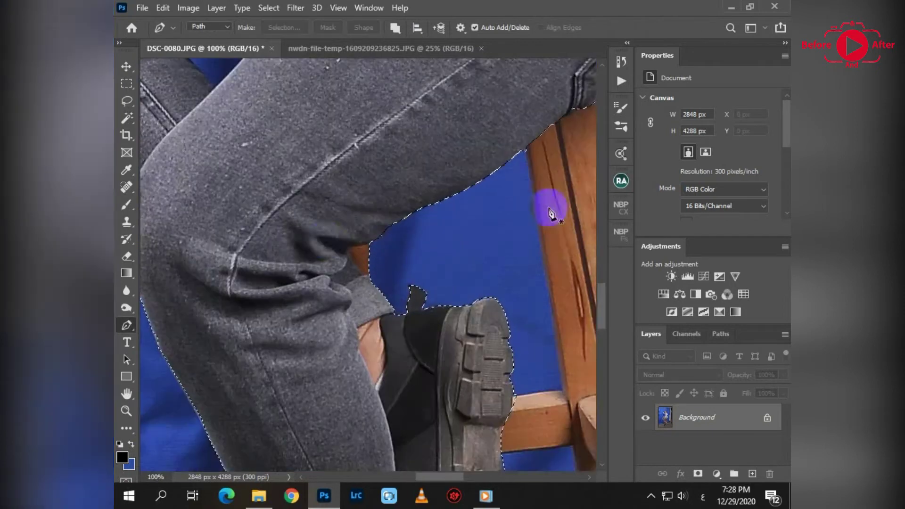
{"action": "left_click", "coordinate": [379, 242]}
{"action": "left_click", "coordinate": [347, 248]}
{"action": "left_click", "coordinate": [351, 259]}
{"action": "left_click_drag", "start_coordinate": [358, 270], "coordinate": [361, 273]}
{"action": "left_click", "coordinate": [369, 281]}
{"action": "left_click", "coordinate": [390, 280]}
{"action": "left_click", "coordinate": [379, 242]}
{"action": "key", "text": "ctrl+alt+Return"}
Trace the raised shoe's treaded sole with the Pen tool and include it in the selection
{"action": "left_click_drag", "start_coordinate": [454, 391], "coordinate": [410, 92]}
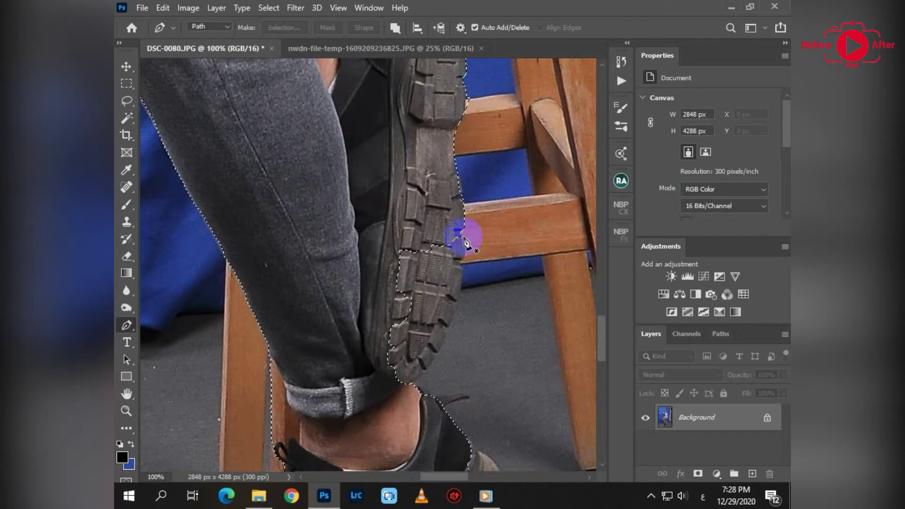
{"action": "left_click", "coordinate": [463, 269]}
{"action": "left_click", "coordinate": [447, 334]}
{"action": "left_click", "coordinate": [424, 372]}
{"action": "left_click", "coordinate": [405, 390]}
{"action": "left_click", "coordinate": [349, 342]}
{"action": "left_click", "coordinate": [393, 202]}
{"action": "left_click", "coordinate": [462, 233]}
{"action": "key", "text": "ctrl+alt+Return"}
Add the missed collar and heel areas of the lower shoe to the selection using small Pen paths
{"action": "left_click_drag", "start_coordinate": [437, 454], "coordinate": [317, 204]}
{"action": "left_click", "coordinate": [314, 148]}
{"action": "left_click", "coordinate": [293, 141]}
{"action": "left_click_drag", "start_coordinate": [306, 163], "coordinate": [314, 169]}
{"action": "left_click", "coordinate": [315, 149]}
{"action": "key", "text": "ctrl+shift+Return"}
{"action": "left_click", "coordinate": [337, 188]}
{"action": "left_click", "coordinate": [352, 194]}
{"action": "left_click_drag", "start_coordinate": [364, 204], "coordinate": [369, 207]}
{"action": "left_click_drag", "start_coordinate": [353, 279], "coordinate": [333, 294]}
{"action": "left_click", "coordinate": [309, 210]}
{"action": "key", "text": "ctrl+shift+Return"}
Trace the floor strip under the lower shoe's heel with the Pen tool and subtract it from the selection
{"action": "left_click_drag", "start_coordinate": [315, 311], "coordinate": [308, 311]}
{"action": "left_click", "coordinate": [293, 319]}
{"action": "left_click_drag", "start_coordinate": [396, 331], "coordinate": [411, 279]}
{"action": "left_click", "coordinate": [342, 293]}
{"action": "key", "text": "ctrl+alt+Return"}
Trace the front sole and toe of the lower shoe with the Pen tool and add them to the selection
{"action": "left_click_drag", "start_coordinate": [291, 331], "coordinate": [562, 253]}
{"action": "left_click", "coordinate": [507, 309]}
{"action": "left_click_drag", "start_coordinate": [504, 319], "coordinate": [498, 328]}
{"action": "left_click", "coordinate": [491, 331]}
{"action": "left_click", "coordinate": [482, 334]}
{"action": "left_click", "coordinate": [480, 340]}
{"action": "left_click", "coordinate": [454, 355]}
{"action": "left_click", "coordinate": [442, 353]}
{"action": "left_click_drag", "start_coordinate": [434, 360], "coordinate": [425, 363]}
{"action": "left_click", "coordinate": [417, 362]}
{"action": "left_click", "coordinate": [413, 362]}
{"action": "left_click", "coordinate": [406, 367]}
{"action": "left_click_drag", "start_coordinate": [367, 372], "coordinate": [334, 340]}
{"action": "left_click", "coordinate": [337, 302]}
{"action": "left_click_drag", "start_coordinate": [401, 290], "coordinate": [442, 255]}
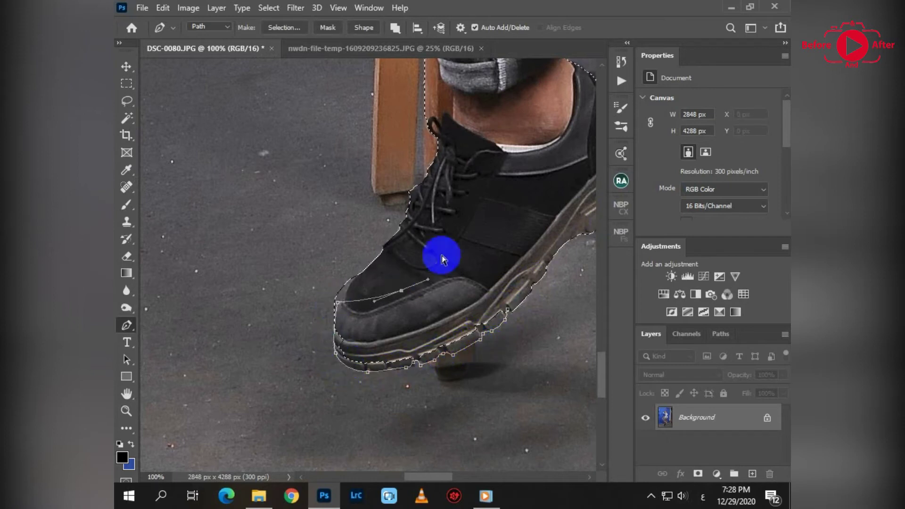
Trim the stool leg strip between the trouser hem and the shoe laces out of the selection with the Pen tool
{"action": "left_click_drag", "start_coordinate": [353, 276], "coordinate": [329, 230]}
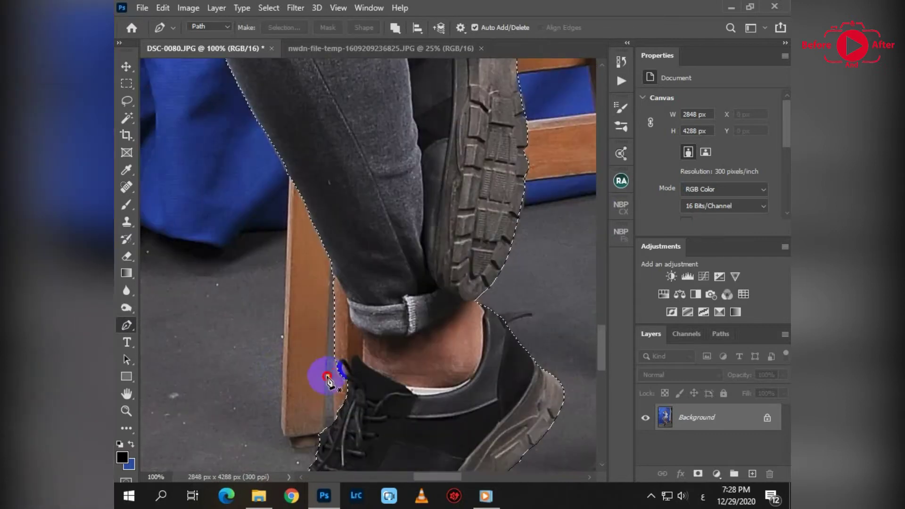
{"action": "left_click", "coordinate": [340, 361]}
{"action": "left_click", "coordinate": [351, 359]}
{"action": "left_click", "coordinate": [359, 356]}
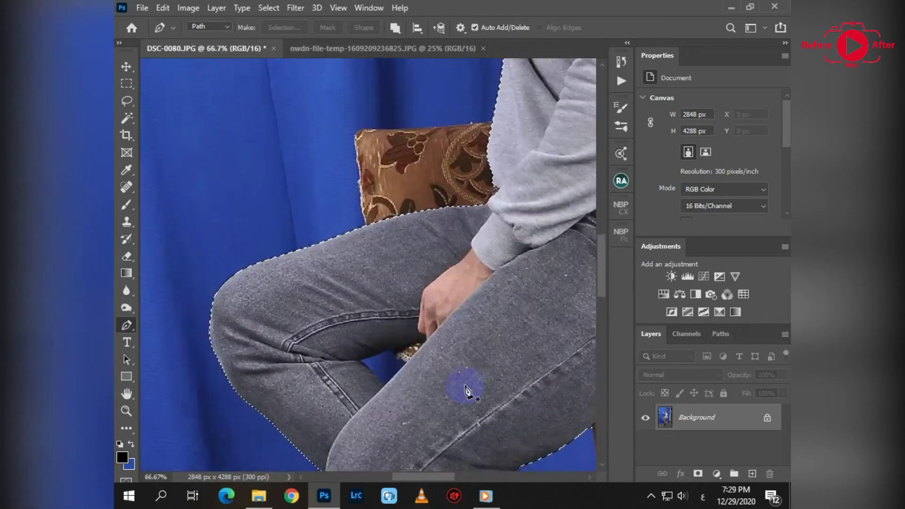
Exclude the blue gap and the cushion patch between the man's legs from the selection using the Magic Wand and Pen tool
{"action": "key", "text": "w"}
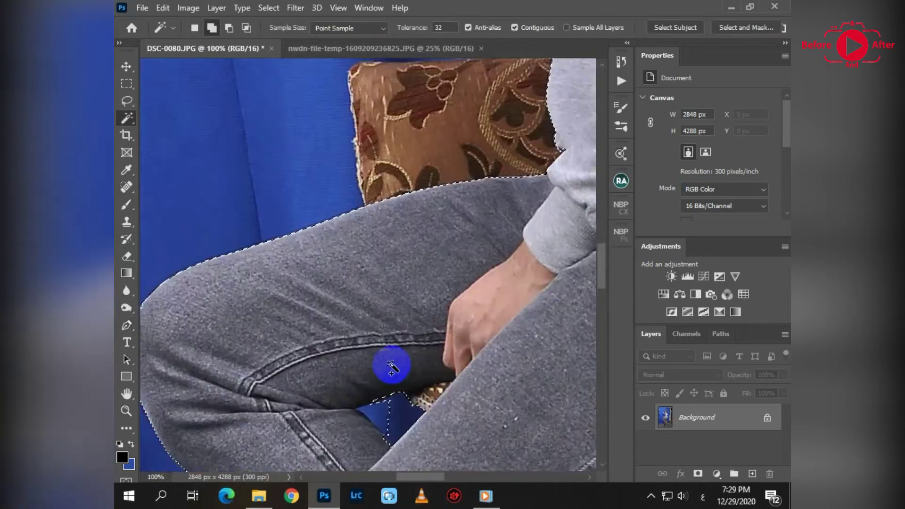
{"action": "left_click", "coordinate": [380, 421]}
{"action": "key", "text": "p"}
{"action": "key", "text": "ctrl+shift+Return"}
{"action": "left_click_drag", "start_coordinate": [389, 401], "coordinate": [378, 400]}
{"action": "key", "text": "ctrl+shift+Return"}
{"action": "left_click", "coordinate": [425, 414]}
{"action": "left_click", "coordinate": [454, 383]}
{"action": "left_click", "coordinate": [392, 393]}
{"action": "left_click", "coordinate": [425, 413]}
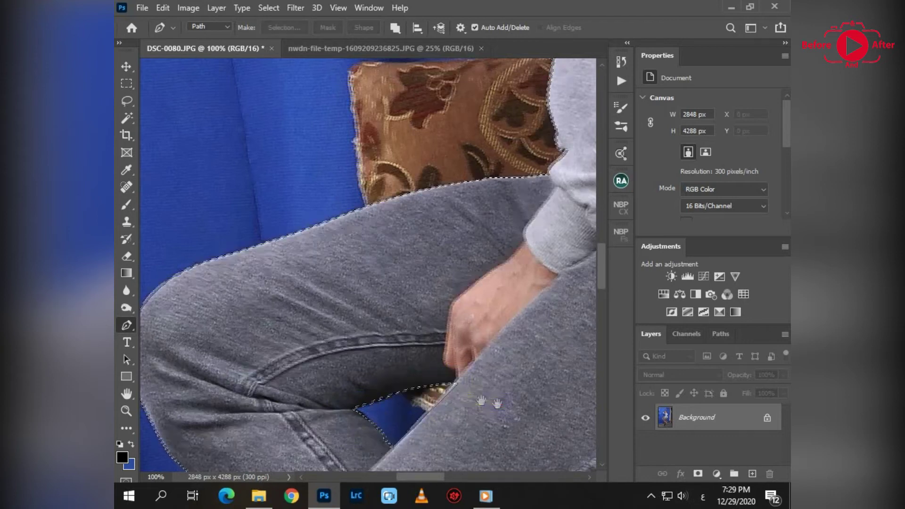
{"action": "key", "text": "ctrl+shift+Return"}
Exclude the blue gap between the raised arm and the face from the selection with the Magic Wand
{"action": "left_click_drag", "start_coordinate": [565, 395], "coordinate": [176, 424]}
{"action": "left_click_drag", "start_coordinate": [384, 179], "coordinate": [439, 484]}
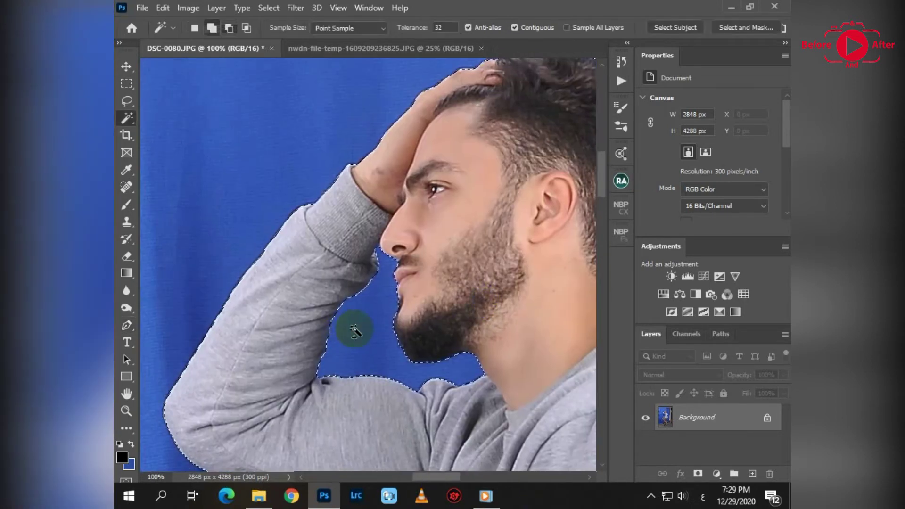
{"action": "scroll", "coordinate": [353, 329], "scroll_direction": "down", "scroll_amount": 3}
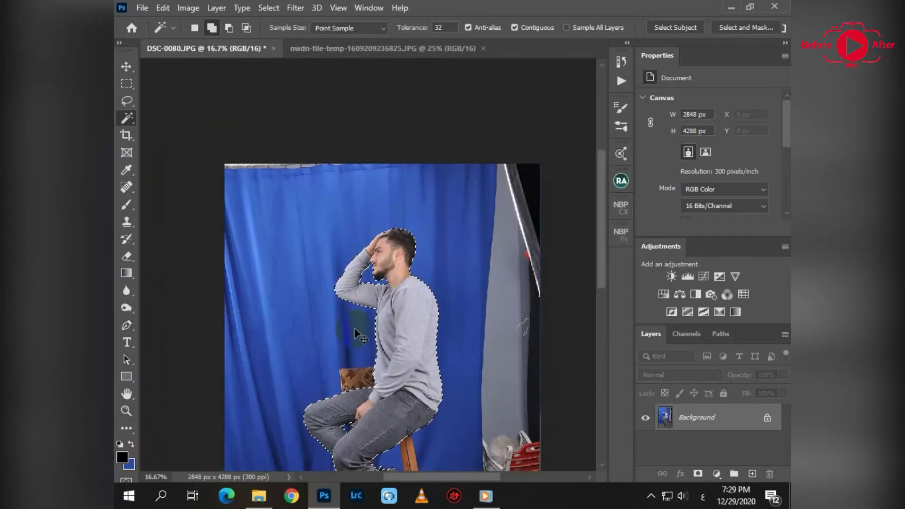
{"action": "scroll", "coordinate": [354, 327], "scroll_direction": "down", "scroll_amount": 1}
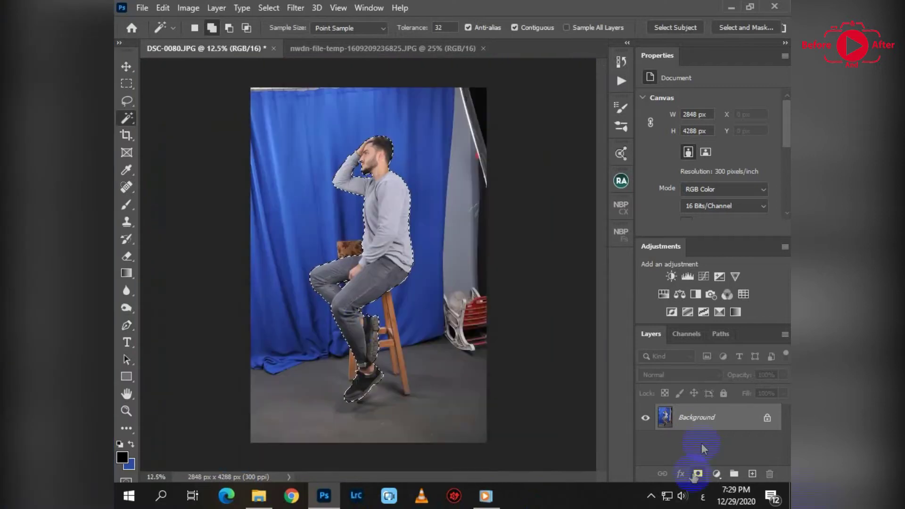
Convert the Background to a regular layer and cut out the man with a selection feathered by 1 pixel
{"action": "double_click", "coordinate": [707, 418]}
{"action": "key", "text": "Return"}
{"action": "key", "text": "shift+F6"}
{"action": "key", "text": "BackSpace"}
{"action": "type", "text": "5"}
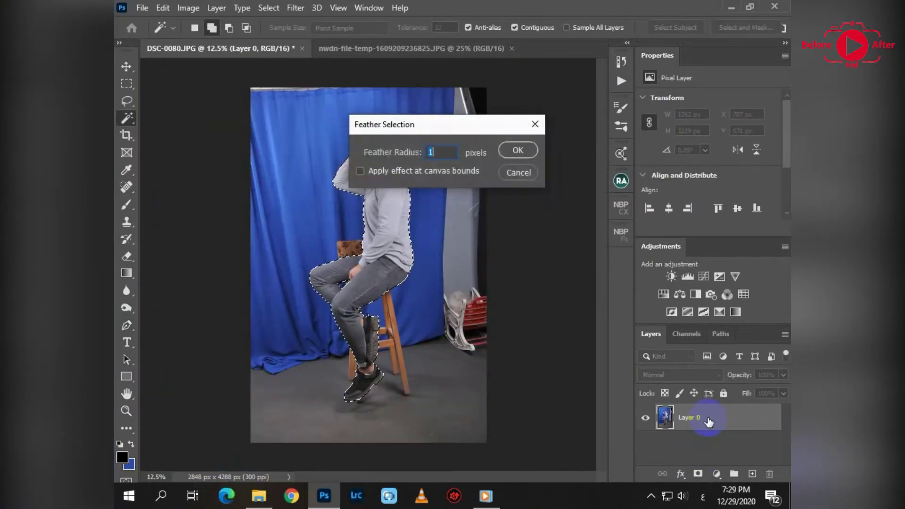
{"action": "key", "text": "Return"}
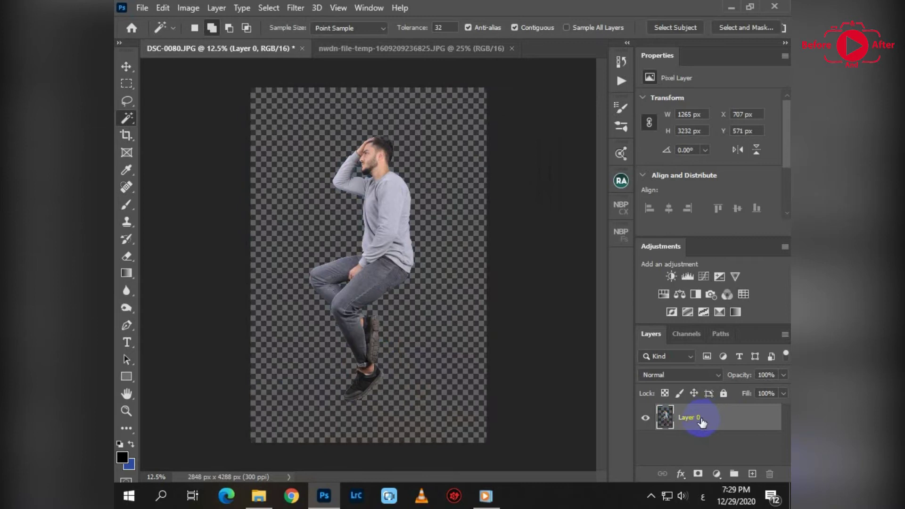
Feather the inverted selection around the man, delete the edge fringe and deselect
{"action": "key", "text": "shift+F6"}
{"action": "key", "text": "Return"}
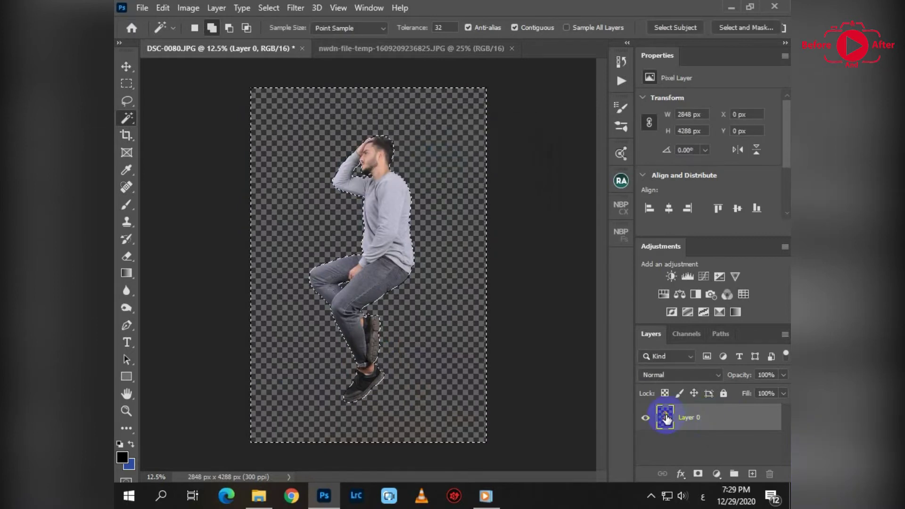
{"action": "key", "text": "ctrl+d"}
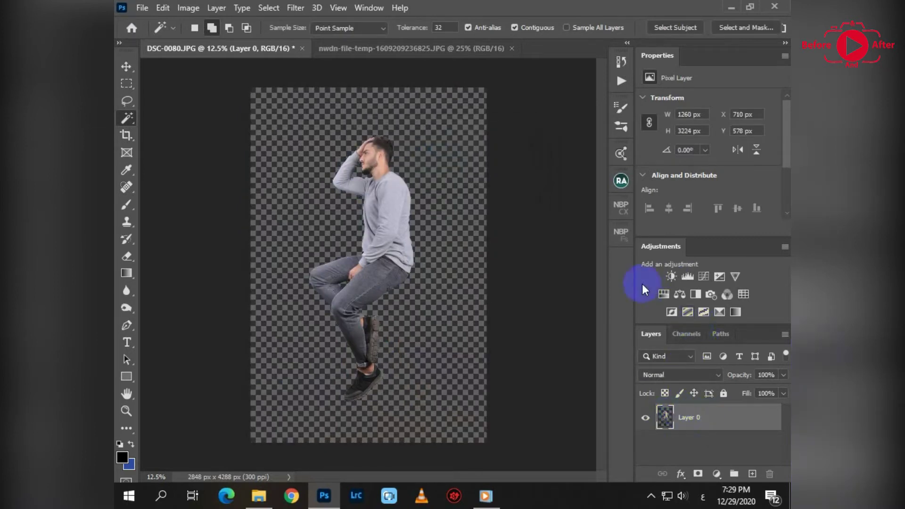
Clip a Hue/Saturation adjustment with Blues at saturation -100 and lightness -100 to the man's layer and merge them
{"action": "left_click", "coordinate": [663, 294]}
{"action": "left_click", "coordinate": [695, 230]}
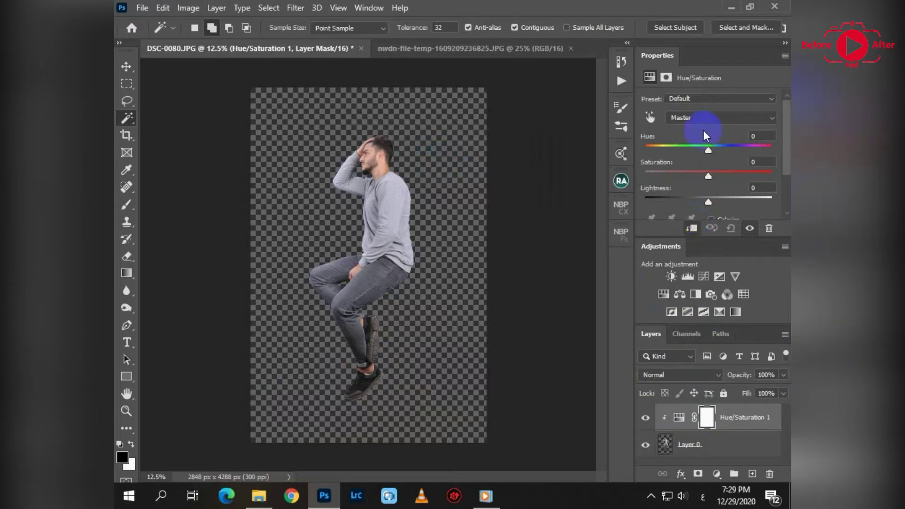
{"action": "left_click", "coordinate": [694, 119]}
{"action": "left_click", "coordinate": [692, 165]}
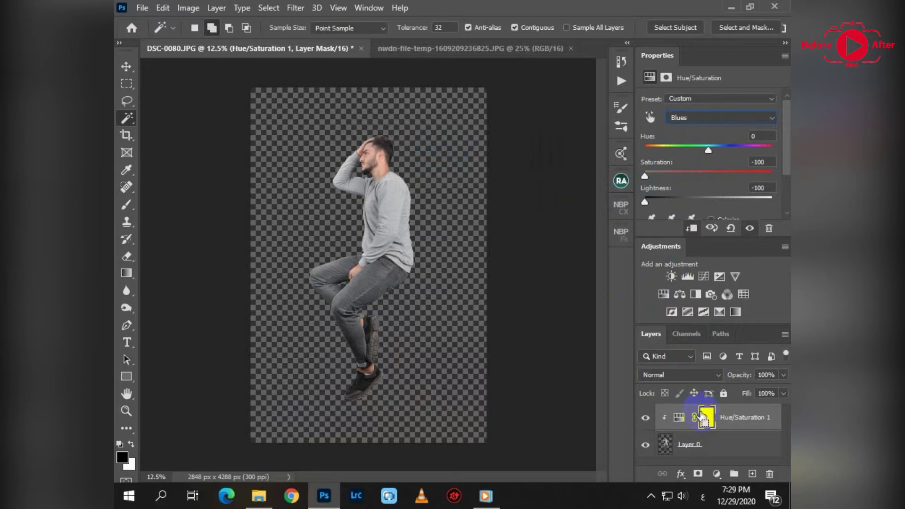
{"action": "key", "text": "ctrl+e"}
Move the man's cut-out into the city image and scale it to 44.65%
{"action": "key", "text": "v"}
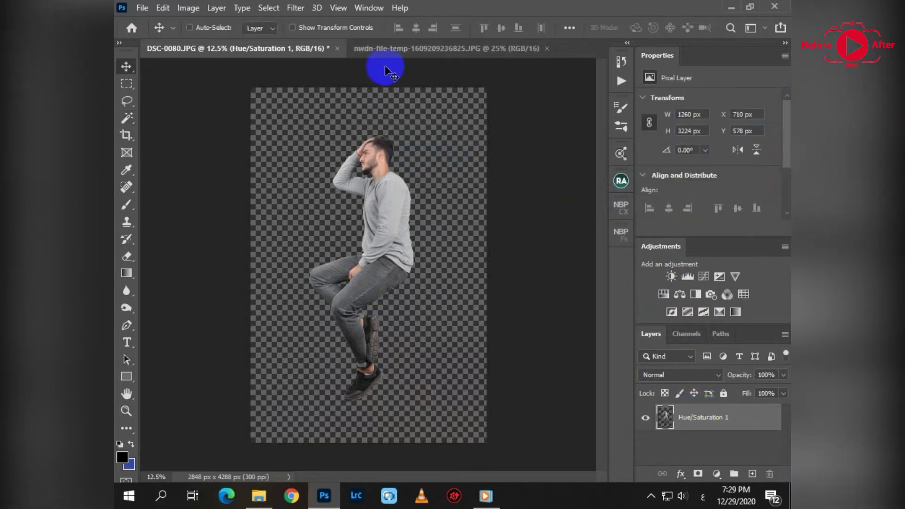
{"action": "left_click_drag", "start_coordinate": [359, 220], "coordinate": [376, 239]}
{"action": "key", "text": "ctrl+t"}
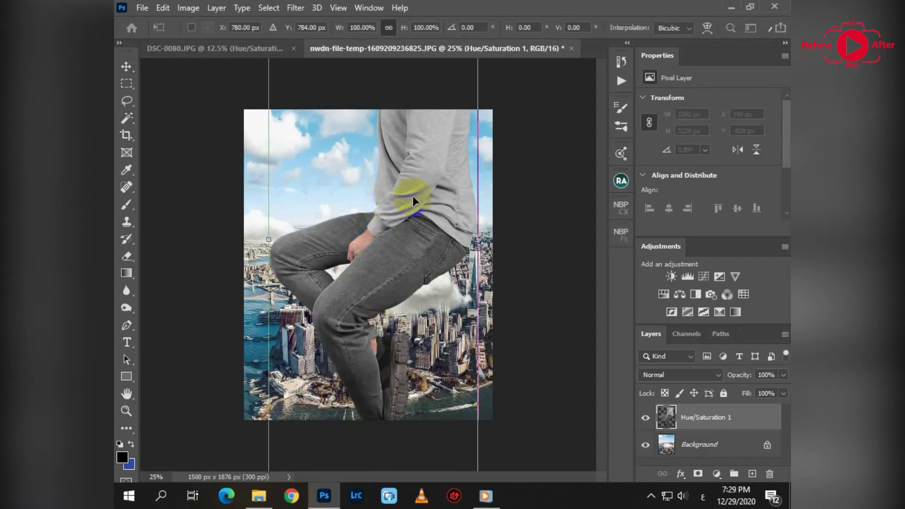
{"action": "key", "text": "ctrl+minus"}
{"action": "left_click_drag", "start_coordinate": [441, 70], "coordinate": [378, 231]}
{"action": "left_click_drag", "start_coordinate": [331, 322], "coordinate": [358, 253]}
{"action": "left_click_drag", "start_coordinate": [408, 161], "coordinate": [398, 194]}
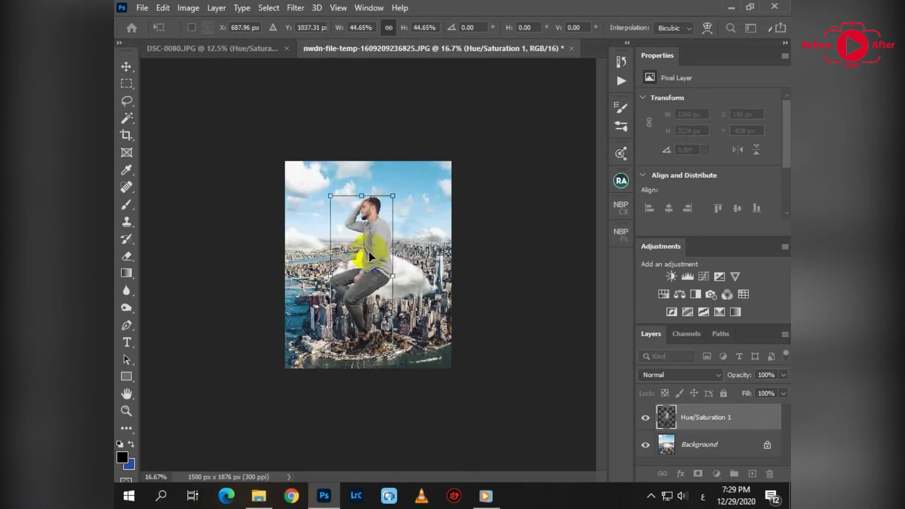
Position the man on the central cloud, rotate him 1.09° and apply the transformation
{"action": "left_click_drag", "start_coordinate": [369, 255], "coordinate": [375, 245]}
{"action": "left_click", "coordinate": [373, 251]}
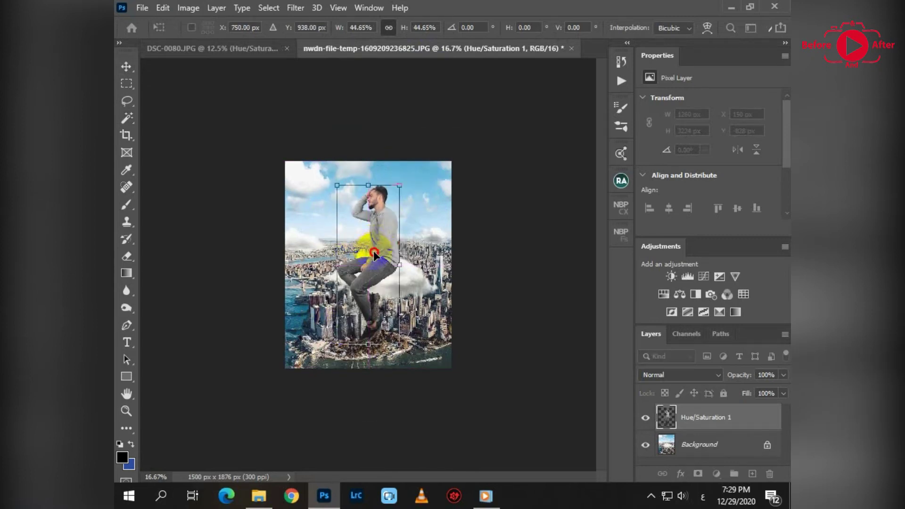
{"action": "left_click_drag", "start_coordinate": [386, 163], "coordinate": [387, 163]}
{"action": "left_click", "coordinate": [366, 276]}
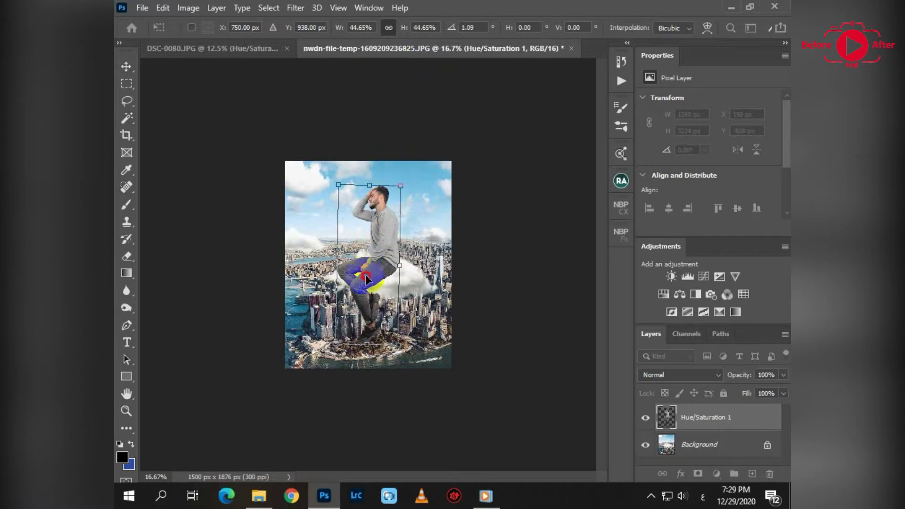
{"action": "left_click_drag", "start_coordinate": [358, 284], "coordinate": [382, 267]}
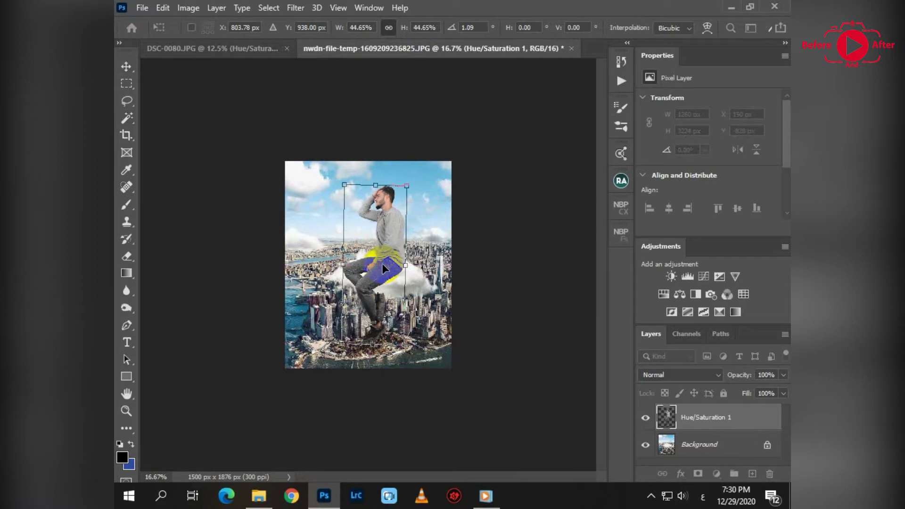
{"action": "key", "text": "Return"}
{"action": "key", "text": "ctrl+plus"}
{"action": "key", "text": "ctrl+plus"}
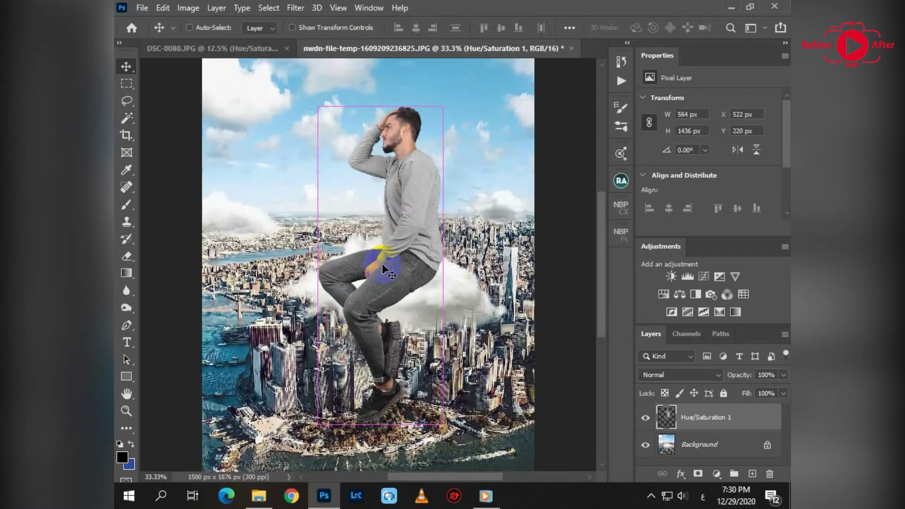
{"action": "key", "text": "ctrl+plus"}
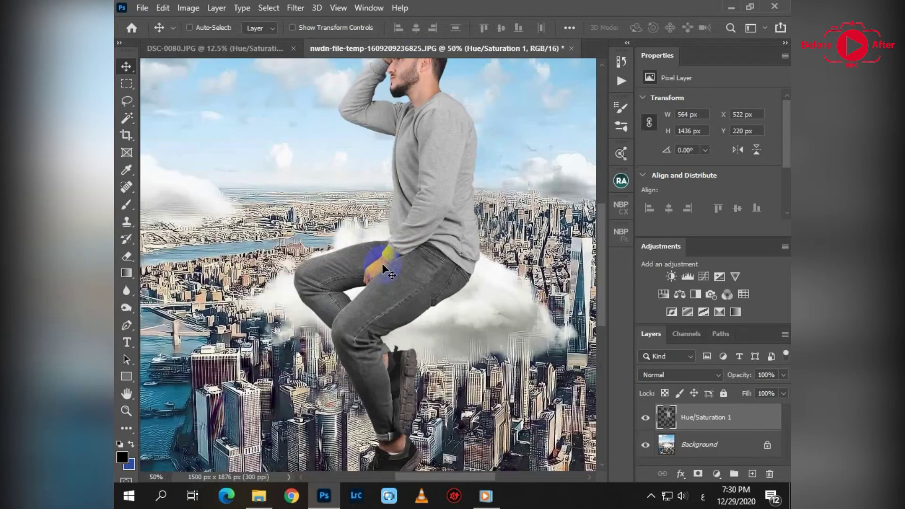
{"action": "key", "text": "ctrl"}
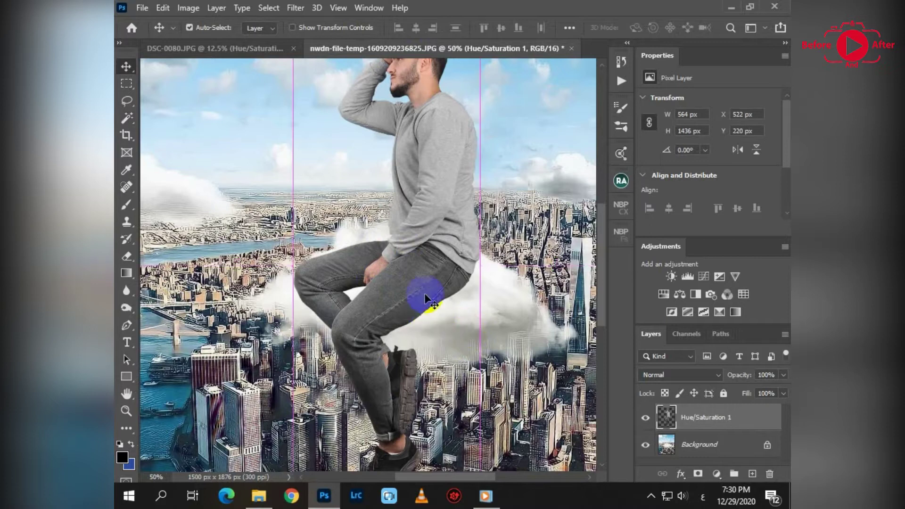
{"action": "key", "text": "ctrl+plus"}
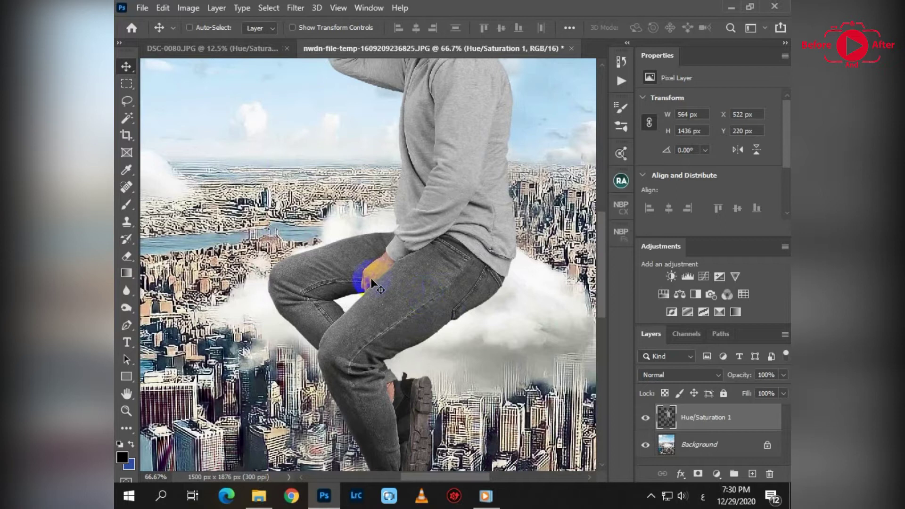
{"action": "left_click_drag", "start_coordinate": [371, 279], "coordinate": [379, 271]}
{"action": "key", "text": "ctrl"}
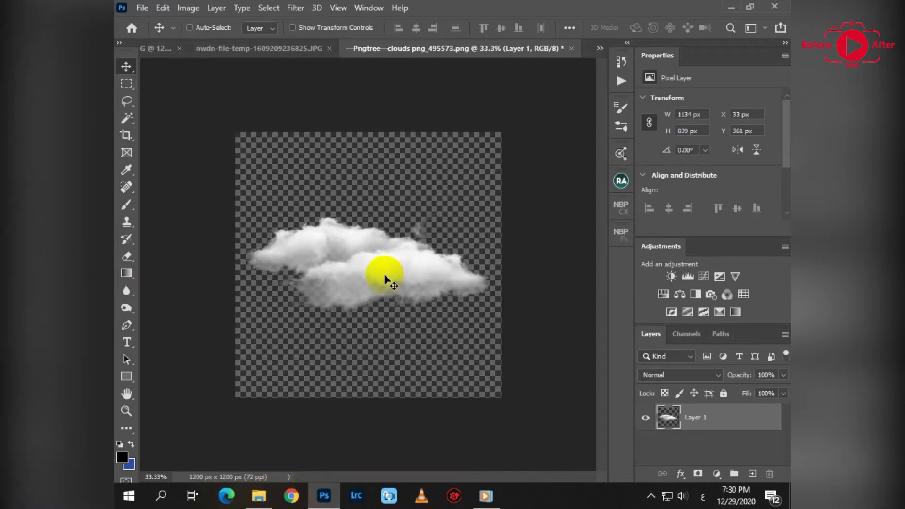
Bring the cloud PNG into the city image and resize it over the man's legs and the existing cloud
{"action": "left_click_drag", "start_coordinate": [384, 278], "coordinate": [417, 290]}
{"action": "key", "text": "ctrl+t"}
{"action": "left_click_drag", "start_coordinate": [480, 375], "coordinate": [485, 380]}
{"action": "key", "text": "Return"}
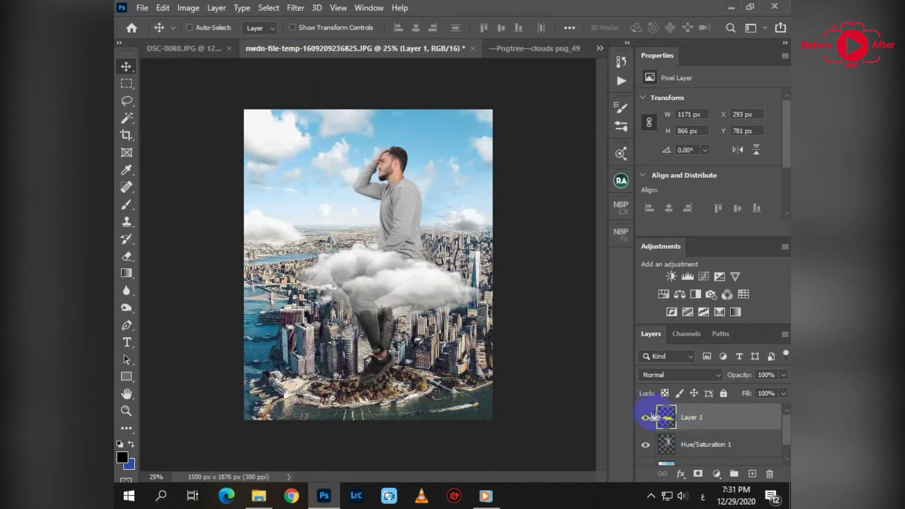
Load the cloud layer's outline as a selection, invert and feather it, delete the cloud's faint edges and deselect
{"action": "left_click", "coordinate": [669, 420], "text": "ctrl"}
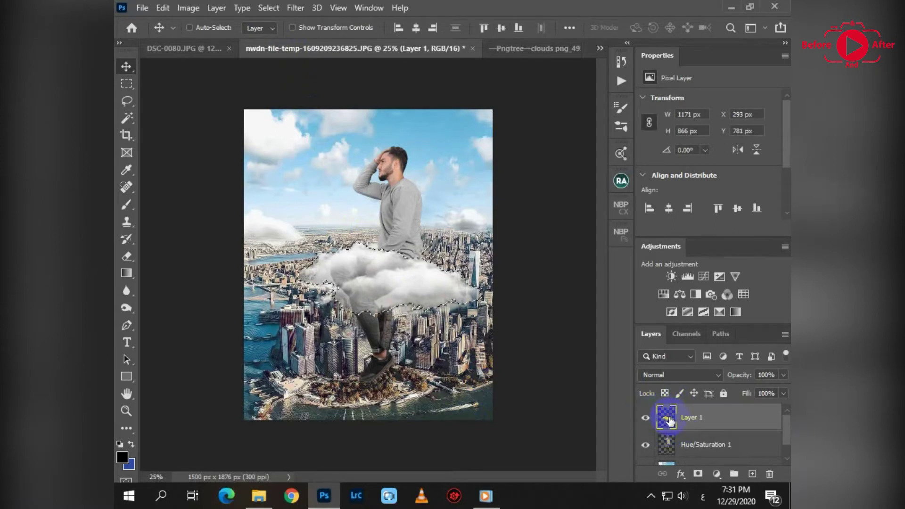
{"action": "key", "text": "ctrl+shift+i"}
{"action": "key", "text": "shift+F6"}
{"action": "key", "text": "Return"}
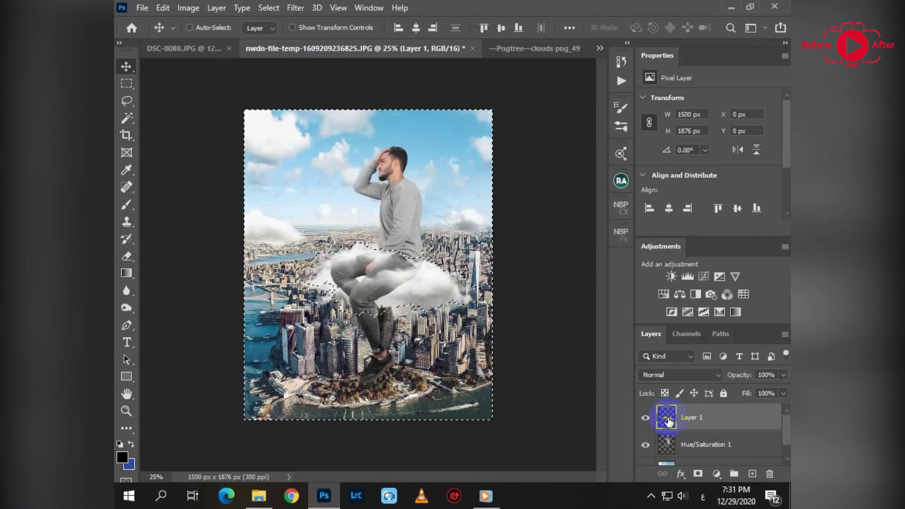
{"action": "key", "text": "ctrl+d"}
Create a new layer directly above the Background and paint a soft black shadow behind the cloud with a 700 px brush
{"action": "key", "text": "ctrl+plus"}
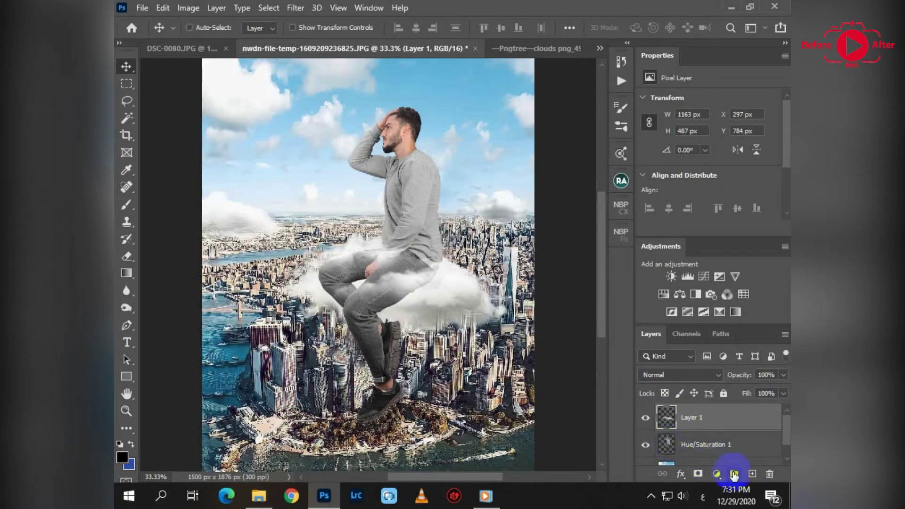
{"action": "left_click", "coordinate": [753, 474]}
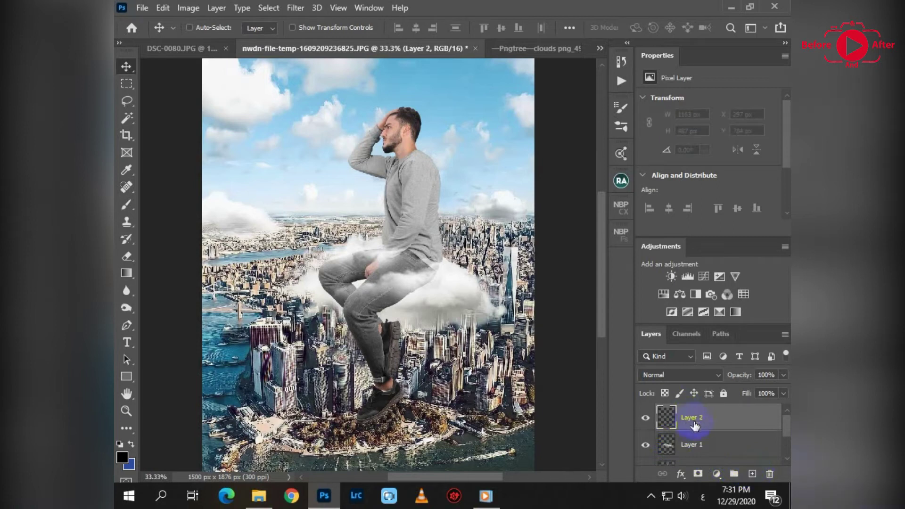
{"action": "left_click_drag", "start_coordinate": [702, 419], "coordinate": [701, 443]}
{"action": "key", "text": "b"}
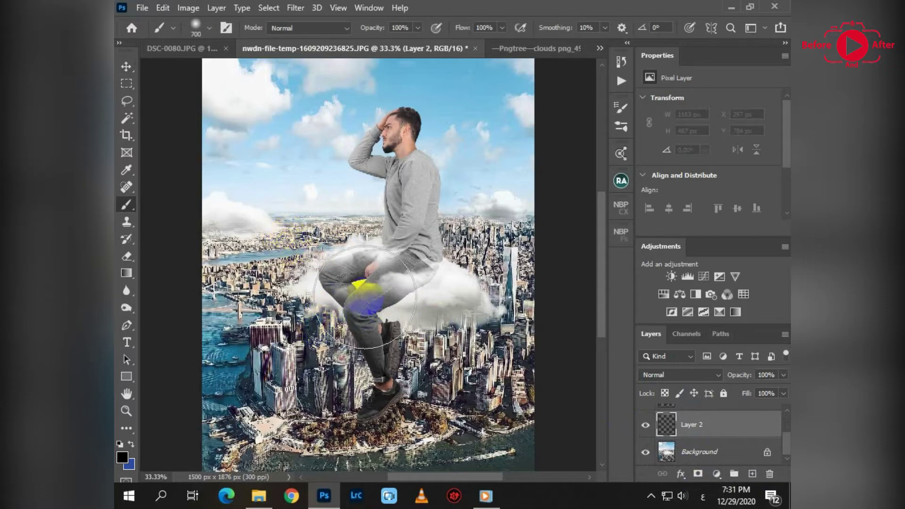
{"action": "mouse_move", "coordinate": [410, 283]}
{"action": "left_mouse_down"}
{"action": "mouse_move", "coordinate": [363, 302]}
{"action": "mouse_move", "coordinate": [372, 294]}
{"action": "mouse_move", "coordinate": [430, 309]}
{"action": "left_mouse_up"}
Scale the black shadow layer to about 83.9% and position it behind the man and cloud
{"action": "key", "text": "v"}
{"action": "key", "text": "ctrl+t"}
{"action": "left_click_drag", "start_coordinate": [544, 173], "coordinate": [491, 241]}
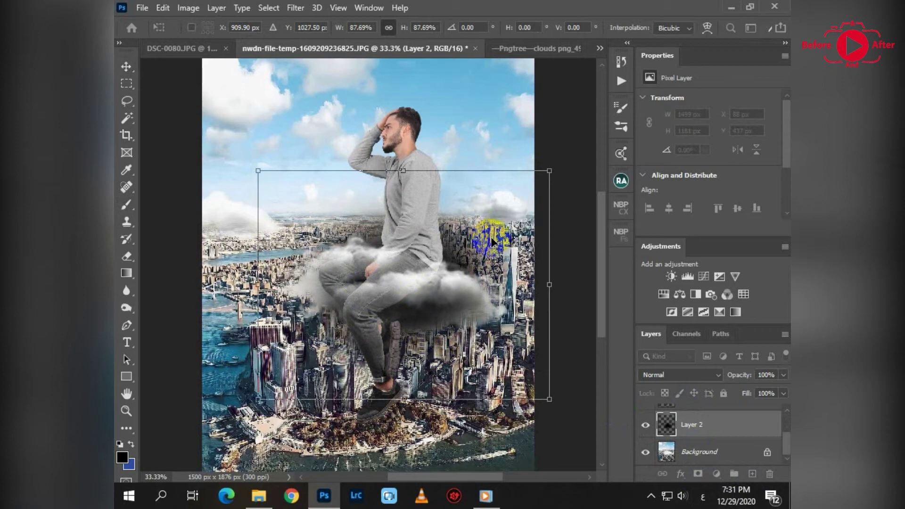
{"action": "left_click_drag", "start_coordinate": [546, 173], "coordinate": [524, 200]}
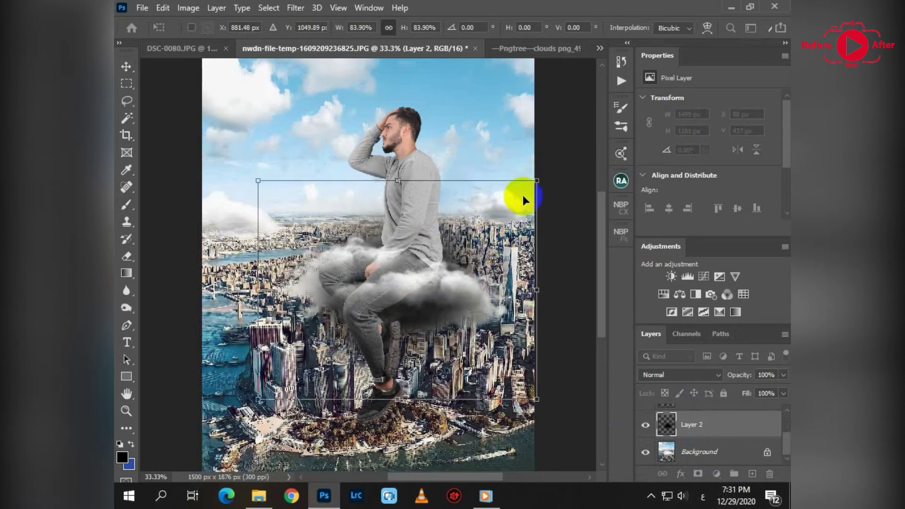
{"action": "left_click_drag", "start_coordinate": [485, 252], "coordinate": [495, 247]}
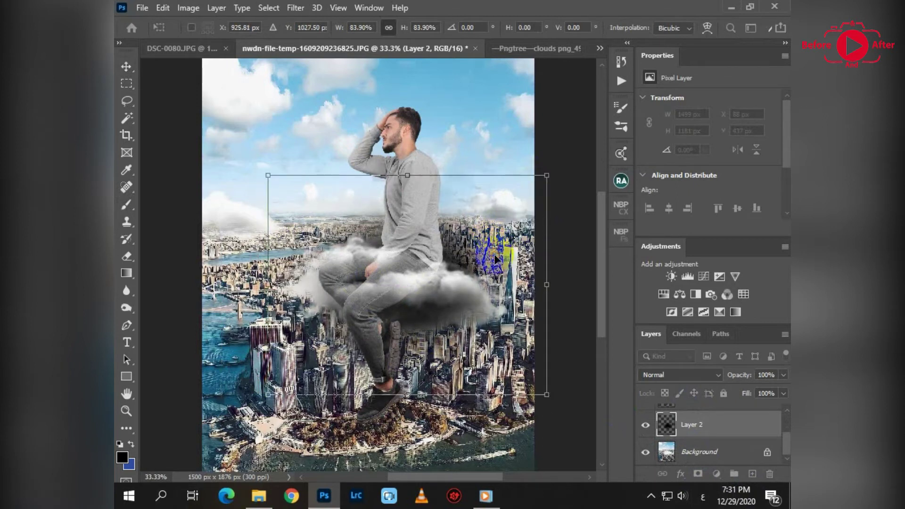
{"action": "key", "text": "Return"}
Keep the shadow layer between the man's layer and the Background and lower its opacity to 21%
{"action": "left_click_drag", "start_coordinate": [692, 426], "coordinate": [694, 469]}
{"action": "left_click_drag", "start_coordinate": [758, 392], "coordinate": [734, 394]}
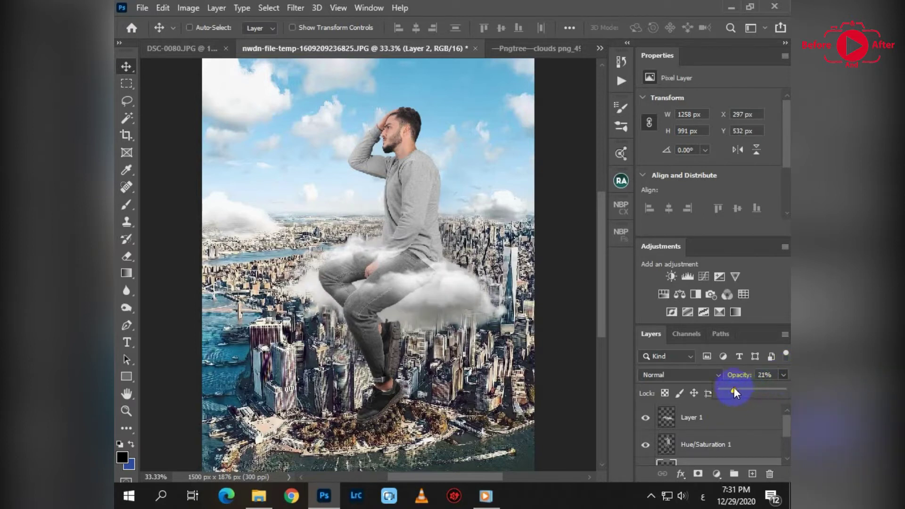
{"action": "scroll", "coordinate": [659, 445], "scroll_direction": "down", "scroll_amount": 1}
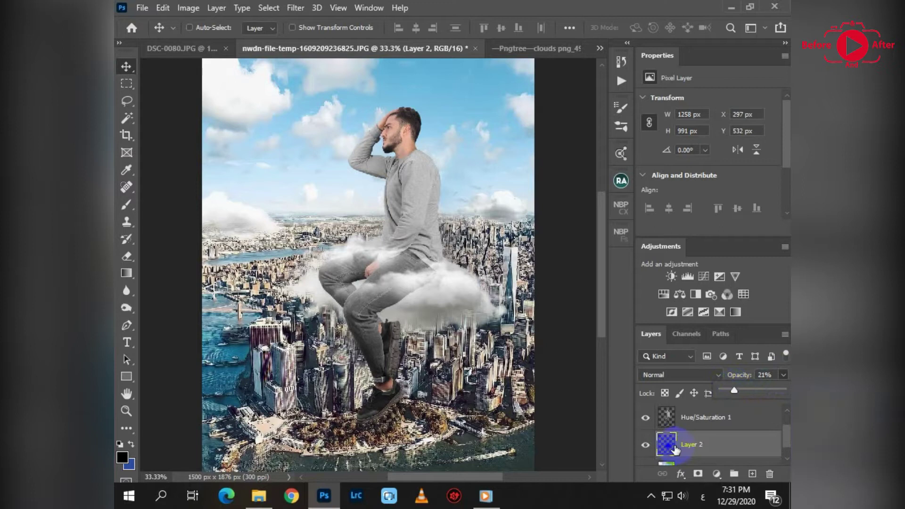
Apply a Gaussian Blur with an 8.0 px radius to the shadow layer
{"action": "left_click", "coordinate": [297, 8]}
{"action": "mouse_move", "coordinate": [414, 157]}
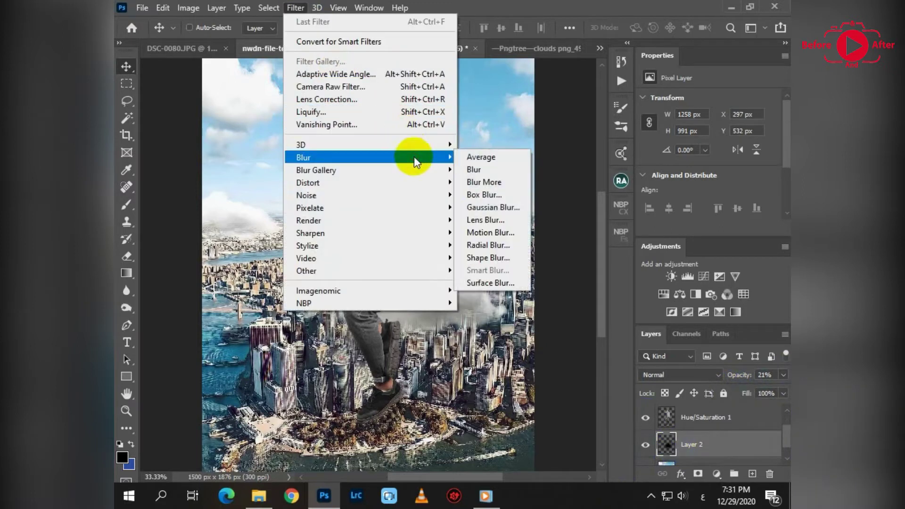
{"action": "left_click", "coordinate": [486, 206]}
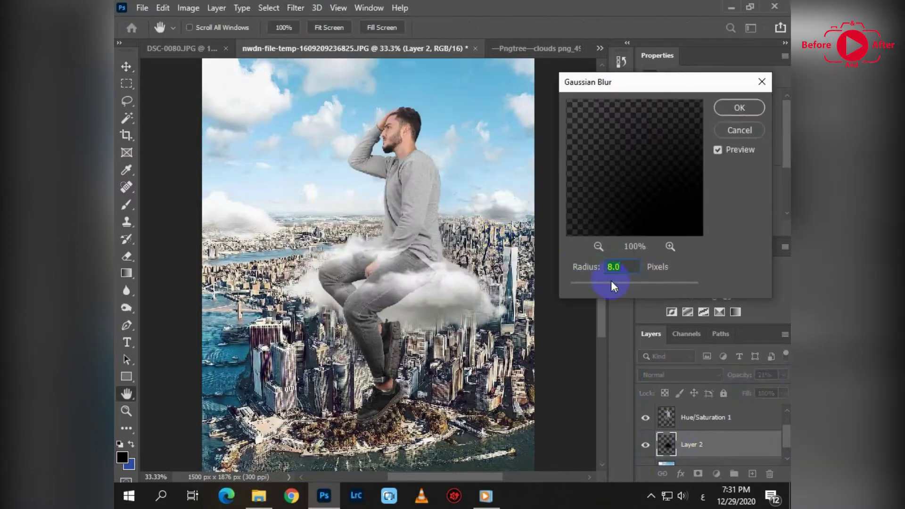
{"action": "key", "text": "Return"}
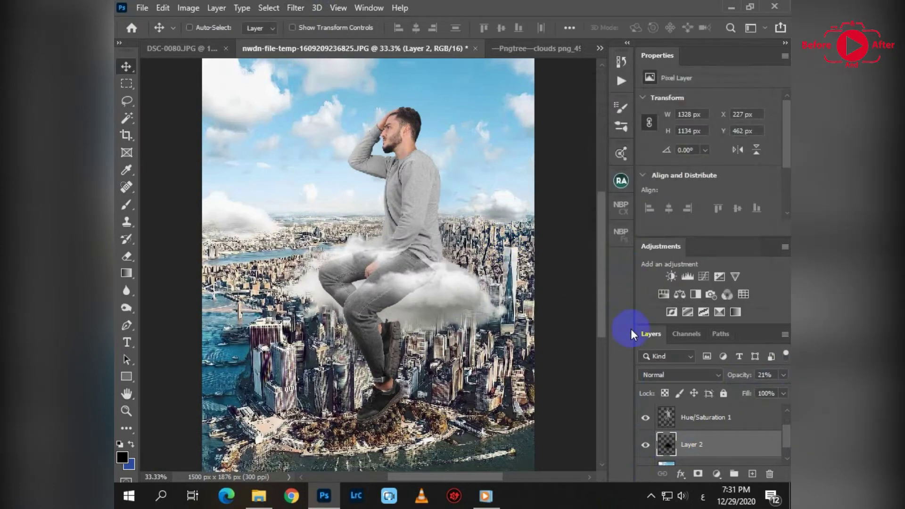
Select the man's layer and switch to the Eraser tool with his legs in close view
{"action": "left_click", "coordinate": [695, 424]}
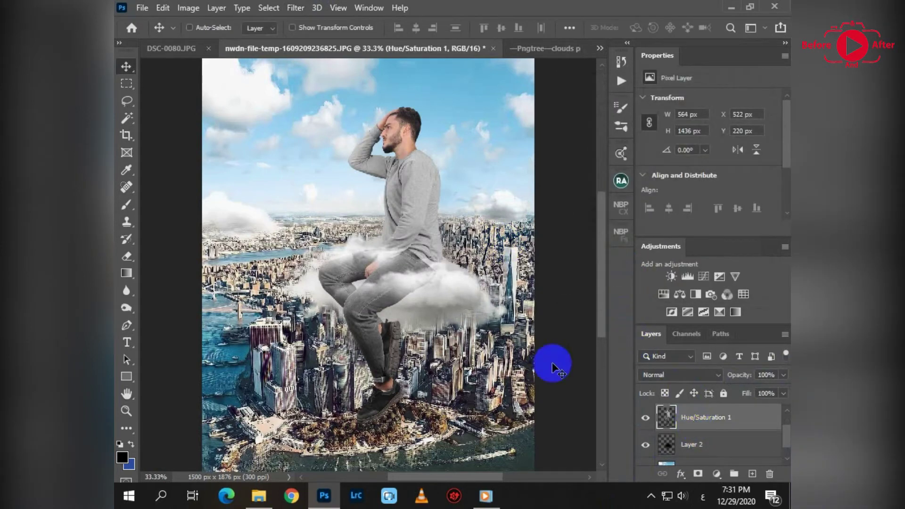
{"action": "key", "text": "ctrl+plus"}
{"action": "key", "text": "ctrl+plus"}
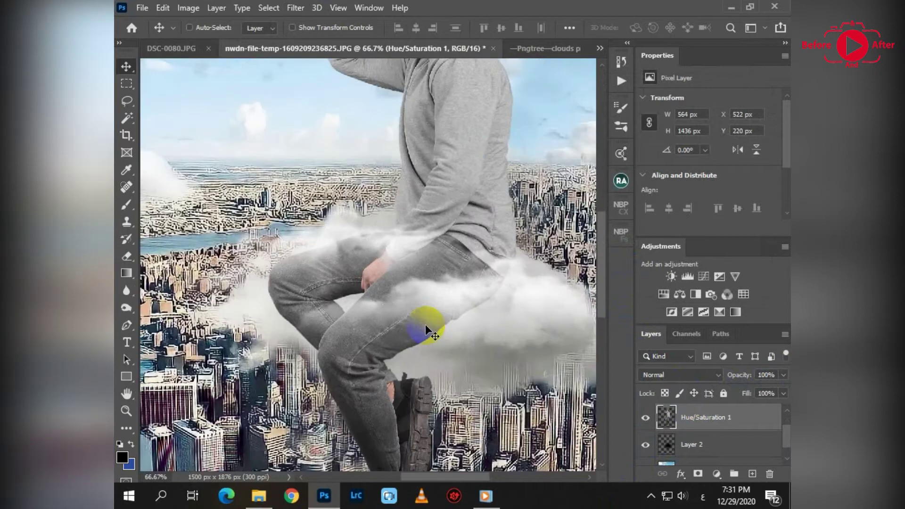
{"action": "key", "text": "e"}
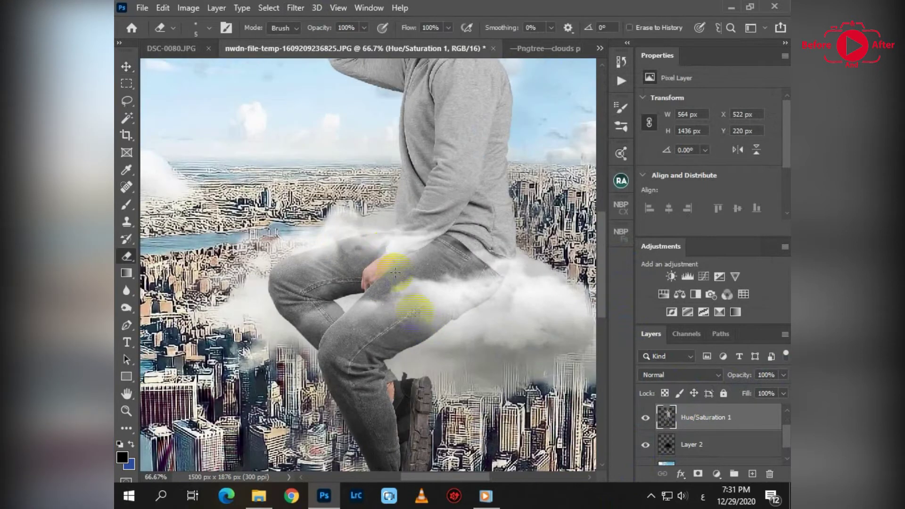
{"action": "left_click", "coordinate": [657, 441]}
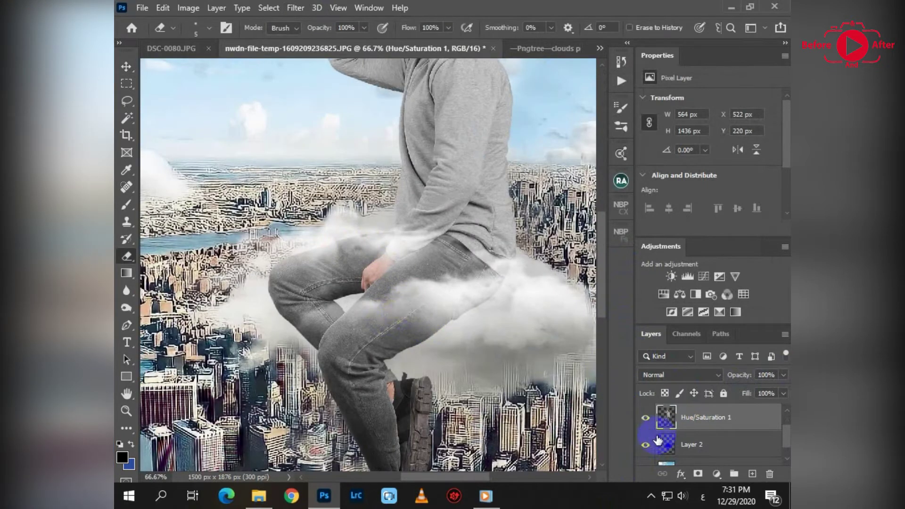
{"action": "left_click", "coordinate": [696, 474]}
{"action": "key", "text": "ctrl+z"}
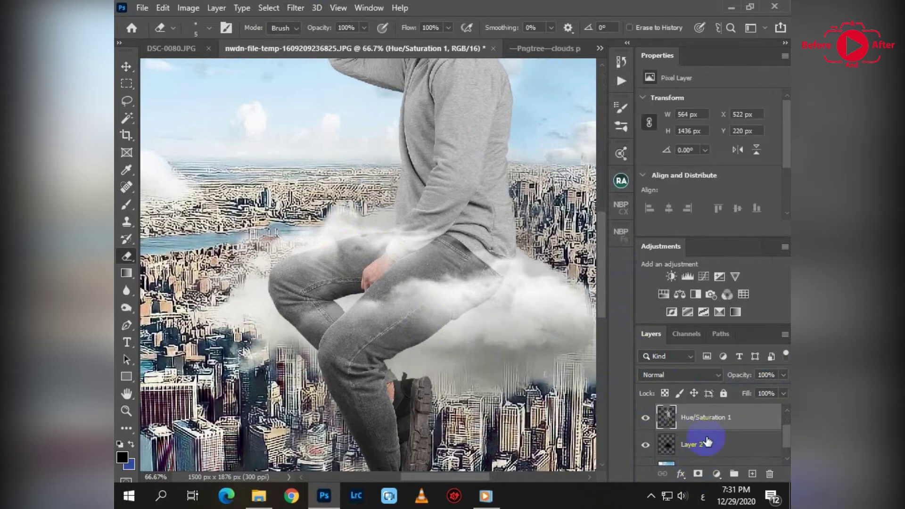
Add a layer mask to Layer 1, the cloud layer above the man
{"action": "scroll", "coordinate": [705, 438], "scroll_direction": "up", "scroll_amount": 1}
{"action": "left_click", "coordinate": [685, 424]}
{"action": "left_click", "coordinate": [697, 474]}
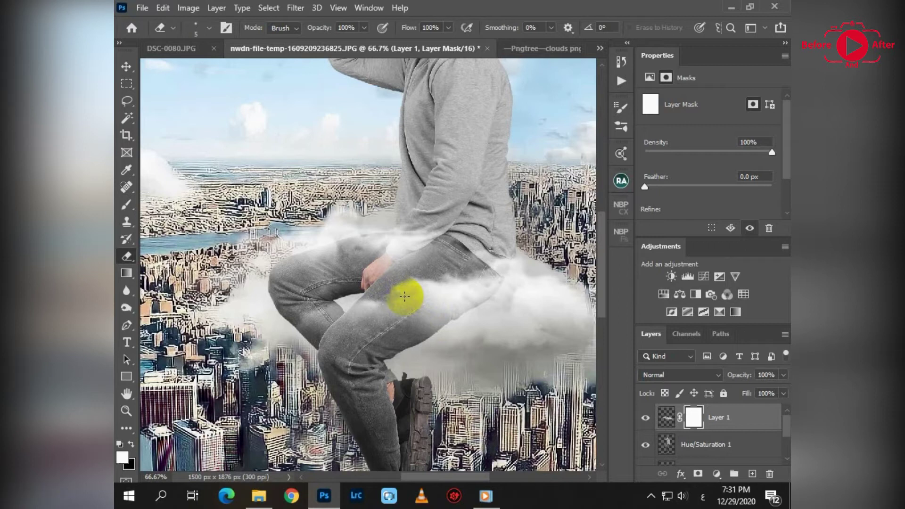
Fade the cloud over the man's thigh and hand on the mask with a soft 150 px eraser at 10% opacity
{"action": "key", "text": "bracketright"}
{"action": "key", "text": "bracketright"}
{"action": "key", "text": "bracketright"}
{"action": "key", "text": "bracketright"}
{"action": "key", "text": "bracketright"}
{"action": "key", "text": "bracketright"}
{"action": "key", "text": "bracketright"}
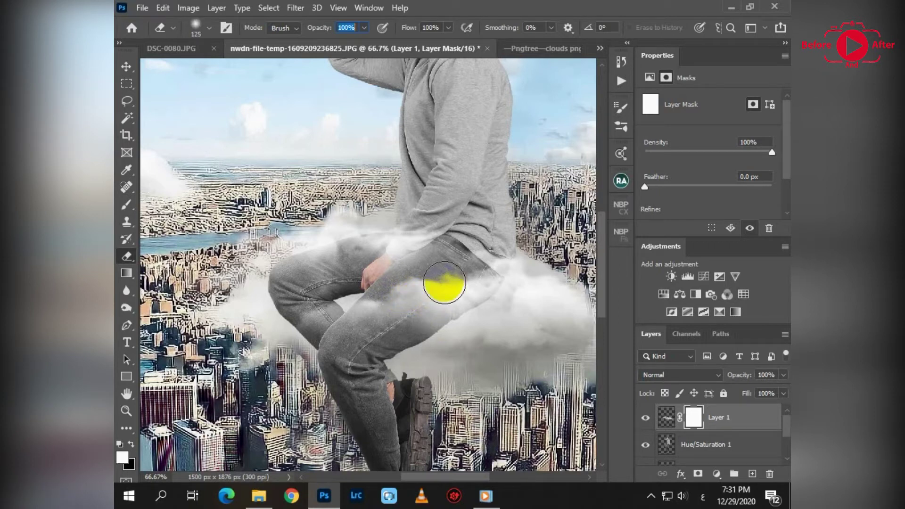
{"action": "mouse_move", "coordinate": [442, 283]}
{"action": "left_mouse_down"}
{"action": "mouse_move", "coordinate": [396, 312]}
{"action": "mouse_move", "coordinate": [433, 289]}
{"action": "mouse_move", "coordinate": [393, 296]}
{"action": "mouse_move", "coordinate": [441, 257]}
{"action": "mouse_move", "coordinate": [351, 318]}
{"action": "mouse_move", "coordinate": [446, 263]}
{"action": "mouse_move", "coordinate": [380, 320]}
{"action": "mouse_move", "coordinate": [426, 279]}
{"action": "mouse_move", "coordinate": [416, 296]}
{"action": "mouse_move", "coordinate": [514, 241]}
{"action": "mouse_move", "coordinate": [356, 343]}
{"action": "left_mouse_up"}
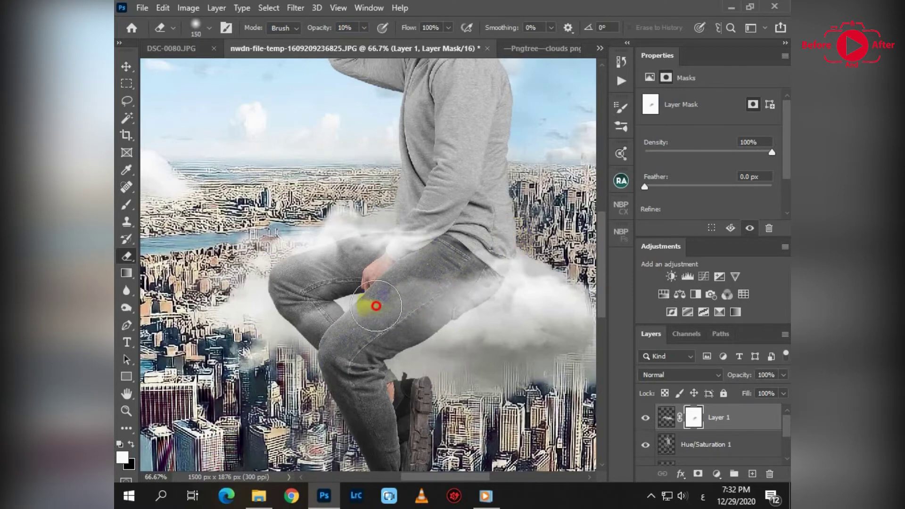
{"action": "mouse_move", "coordinate": [446, 246]}
{"action": "left_mouse_down"}
{"action": "mouse_move", "coordinate": [331, 317]}
{"action": "mouse_move", "coordinate": [438, 255]}
{"action": "mouse_move", "coordinate": [329, 347]}
{"action": "mouse_move", "coordinate": [418, 244]}
{"action": "mouse_move", "coordinate": [355, 328]}
{"action": "mouse_move", "coordinate": [439, 247]}
{"action": "left_mouse_up"}
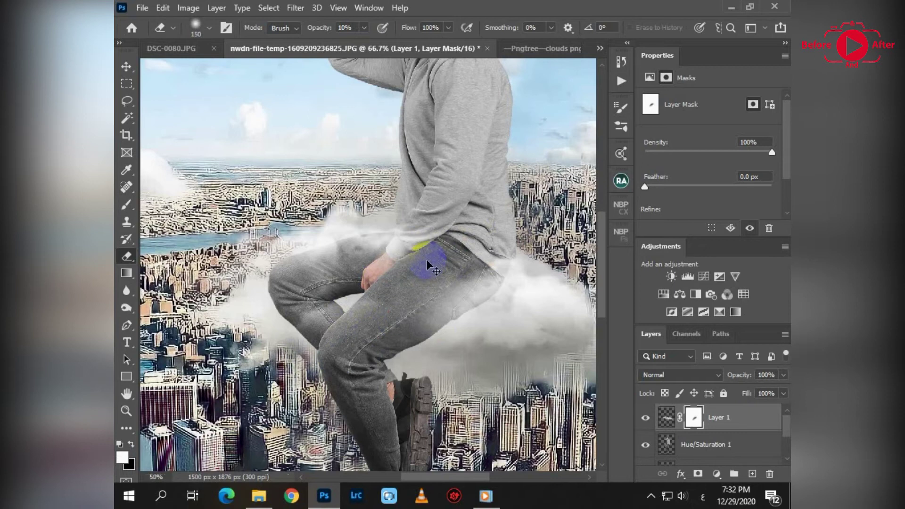
{"action": "scroll", "coordinate": [427, 261], "scroll_direction": "down", "scroll_amount": 3}
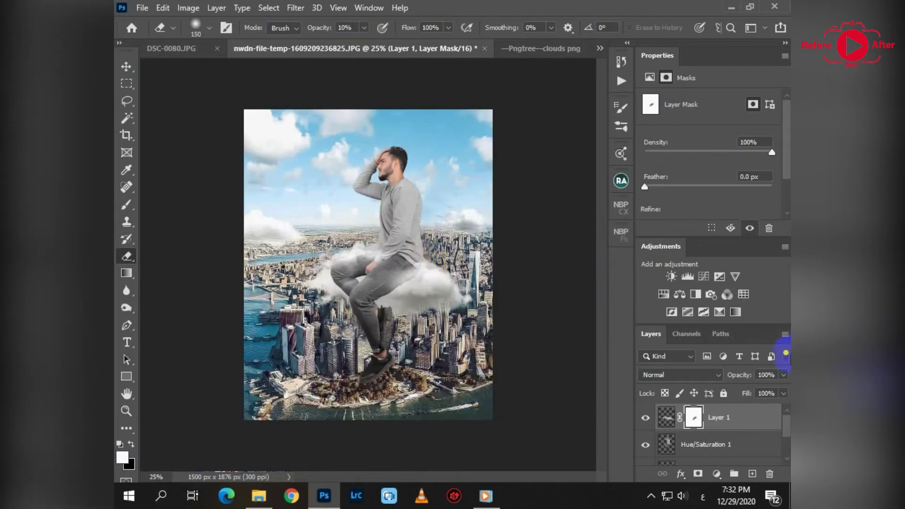
Add a Photo Filter adjustment layer using Warming Filter (85) and lower its opacity to 21%
{"action": "left_click", "coordinate": [696, 294]}
{"action": "left_click", "coordinate": [710, 296]}
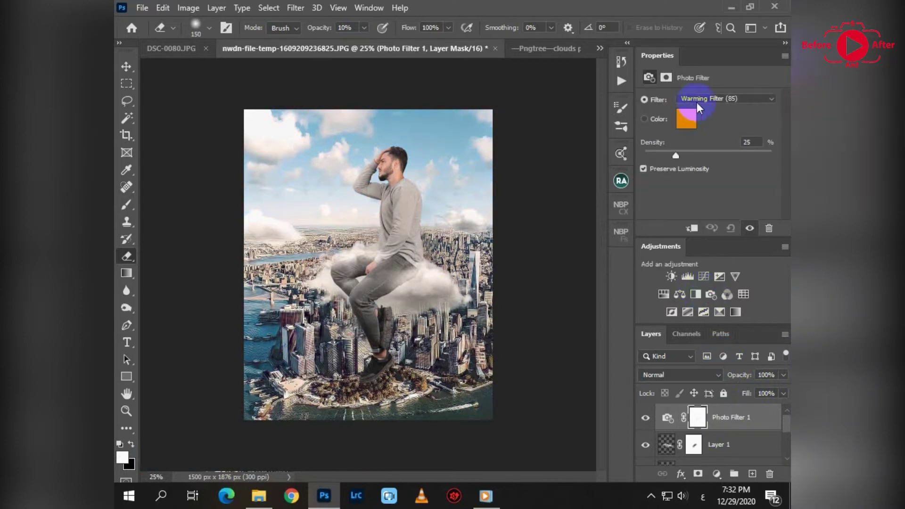
{"action": "left_click_drag", "start_coordinate": [784, 374], "coordinate": [735, 393]}
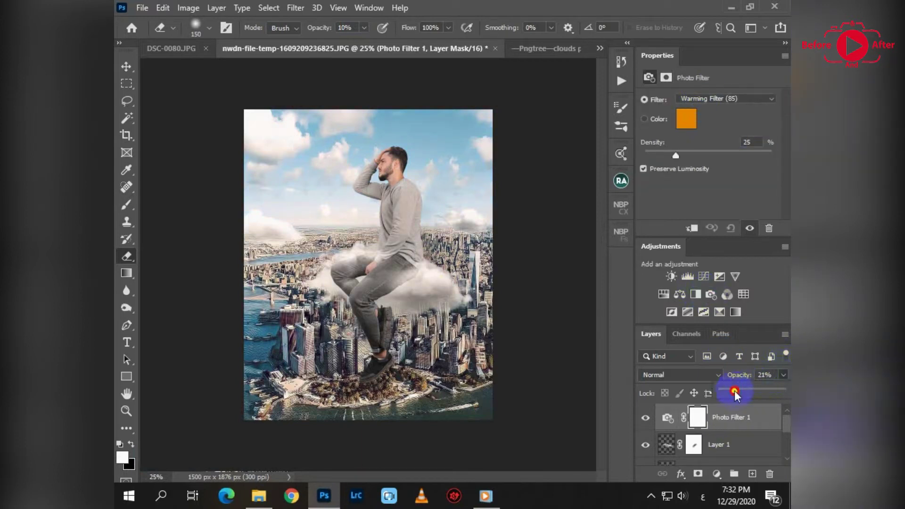
Add a second Photo Filter adjustment layer set to Cyan and lower its opacity to 37%
{"action": "left_click", "coordinate": [711, 294]}
{"action": "left_click", "coordinate": [692, 99]}
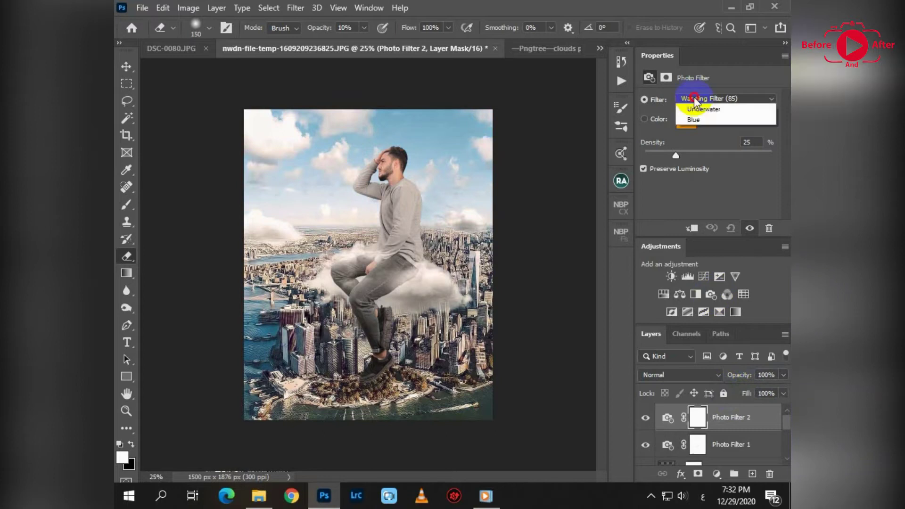
{"action": "left_click", "coordinate": [702, 217]}
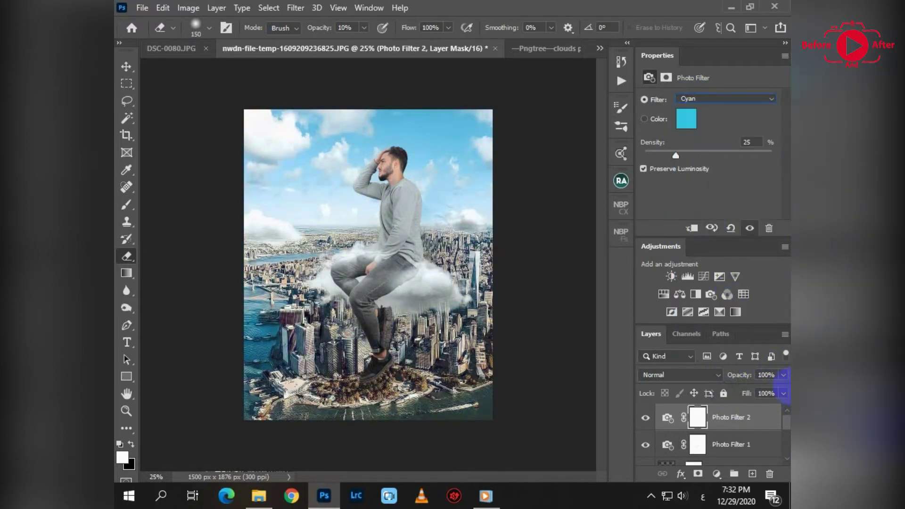
{"action": "left_click_drag", "start_coordinate": [782, 375], "coordinate": [752, 395]}
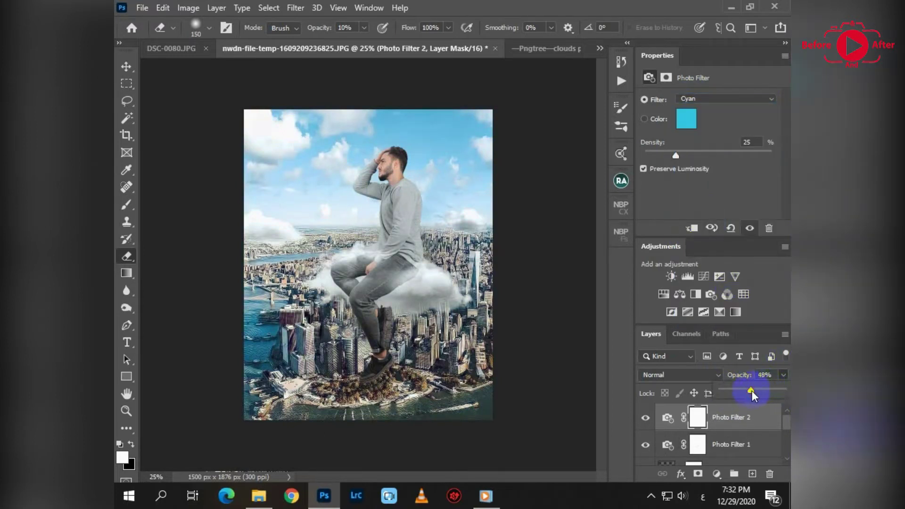
{"action": "left_click", "coordinate": [751, 418]}
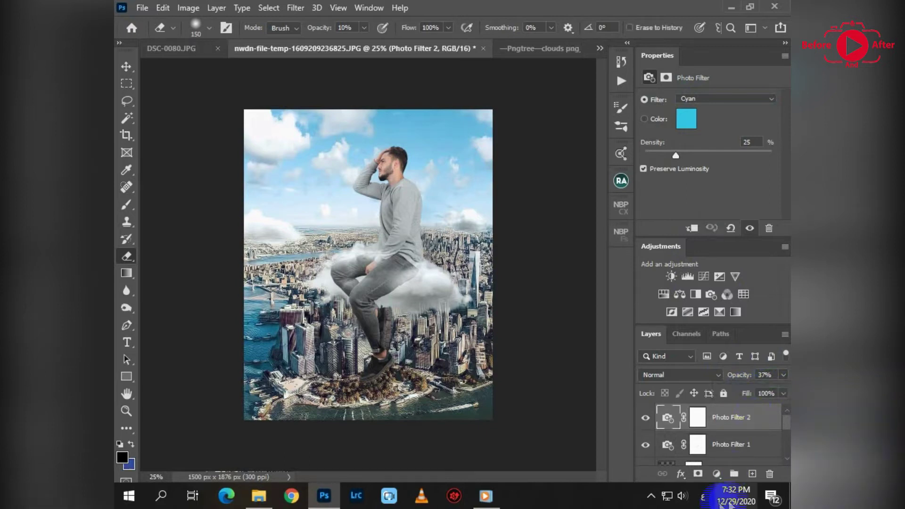
Add a Radial gradient fill layer fading to transparent and move its centre to the image's left edge
{"action": "left_click", "coordinate": [716, 473]}
{"action": "left_click", "coordinate": [717, 251]}
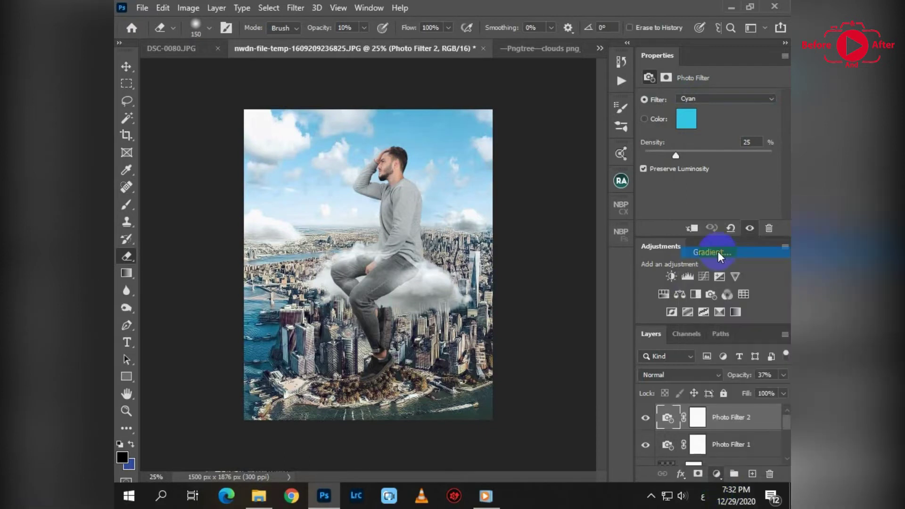
{"action": "left_click", "coordinate": [659, 174]}
{"action": "left_click", "coordinate": [629, 191]}
{"action": "left_click_drag", "start_coordinate": [464, 218], "coordinate": [325, 202]}
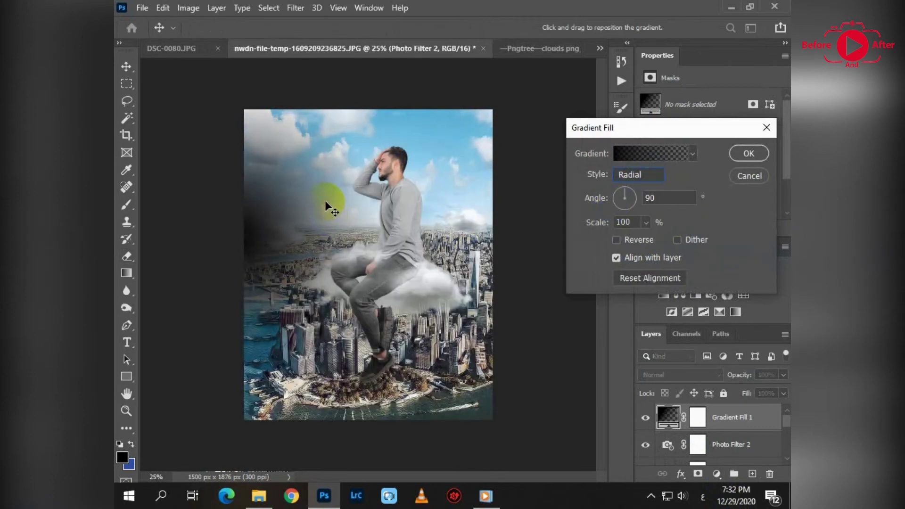
Change the gradient's starting colour stop from black to an orange-red
{"action": "left_click", "coordinate": [622, 150]}
{"action": "left_click", "coordinate": [406, 359]}
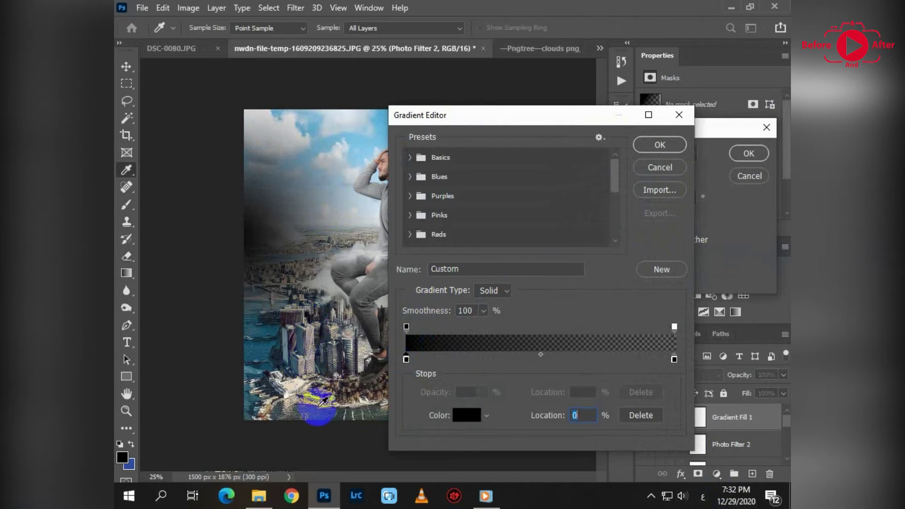
{"action": "left_click", "coordinate": [320, 404]}
{"action": "left_click", "coordinate": [466, 415]}
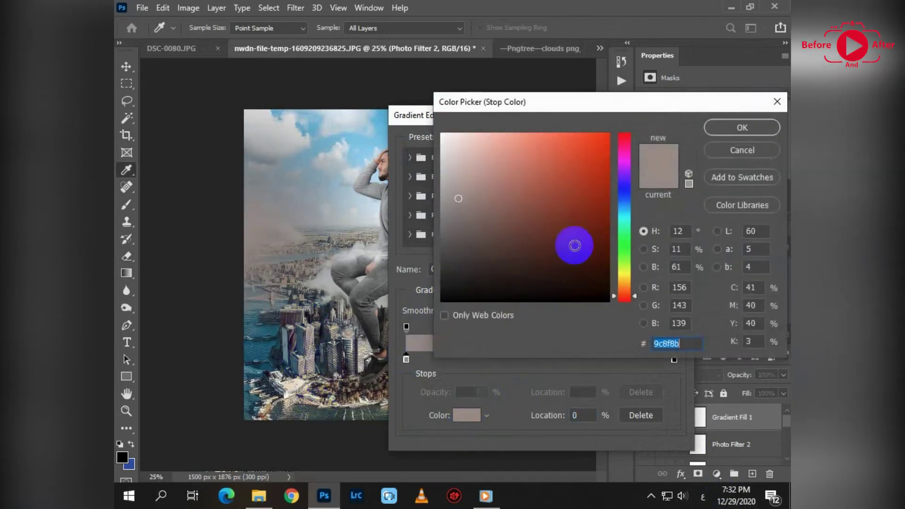
{"action": "left_click", "coordinate": [551, 177]}
{"action": "key", "text": "Return"}
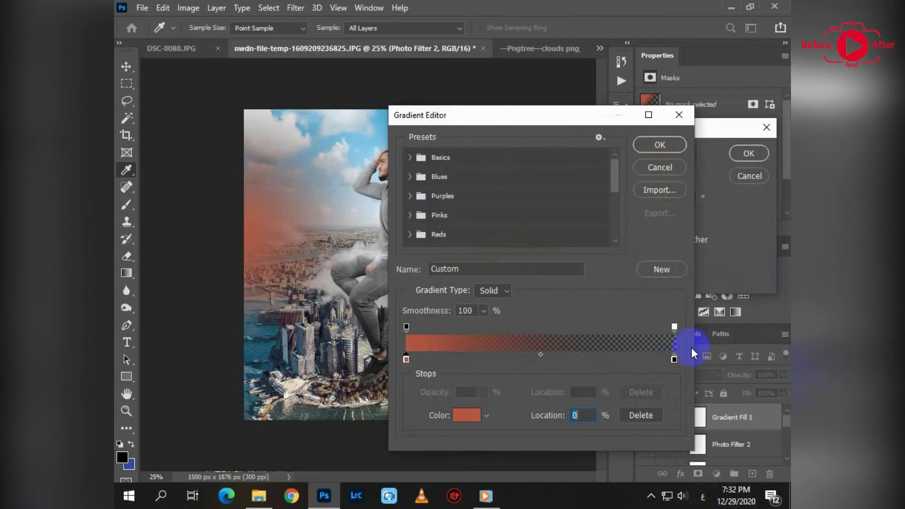
{"action": "left_click", "coordinate": [674, 360]}
{"action": "left_click", "coordinate": [456, 328]}
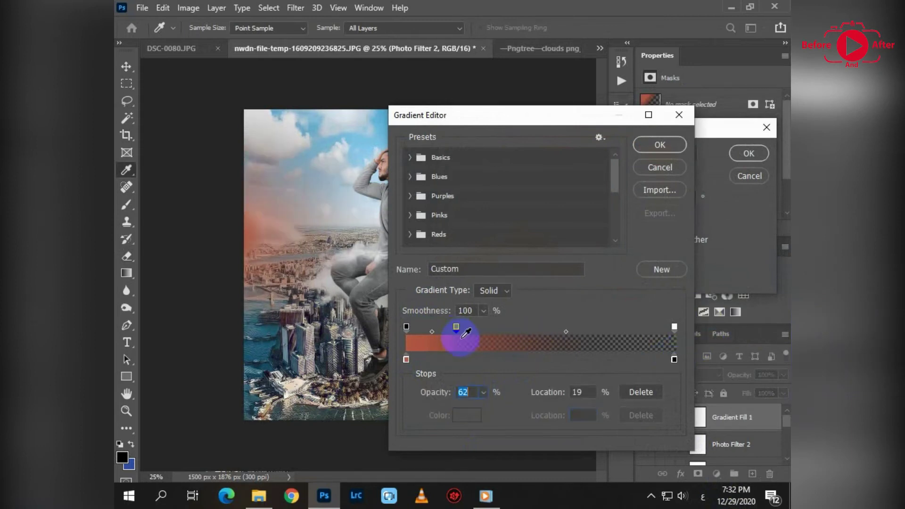
{"action": "type", "text": "0"}
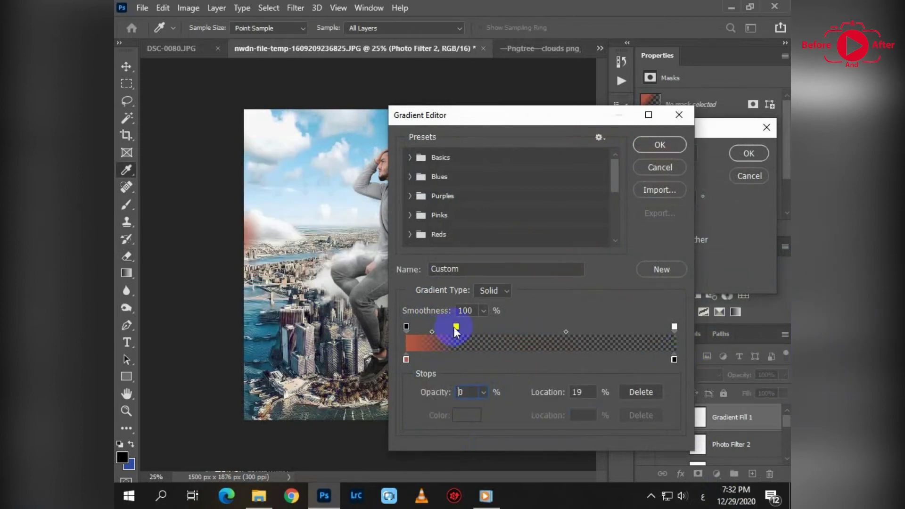
{"action": "left_click_drag", "start_coordinate": [457, 328], "coordinate": [701, 311]}
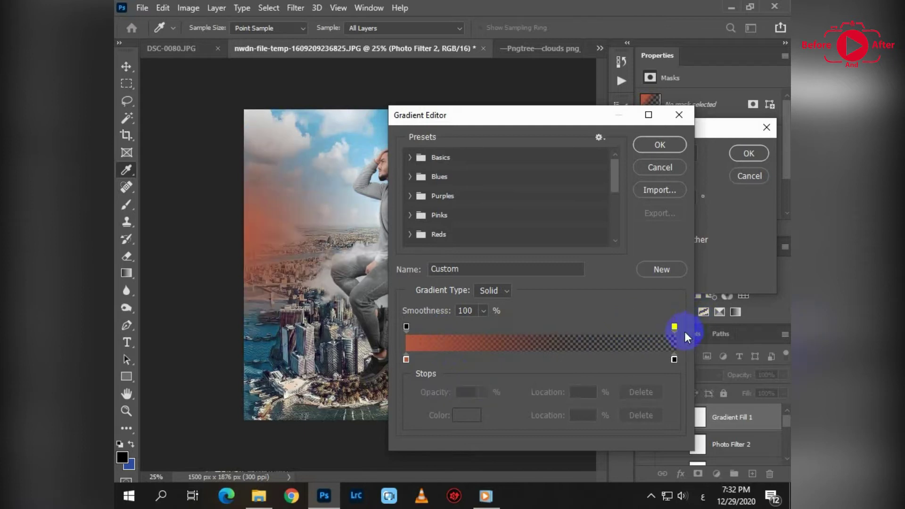
Match the gradient's end stop to the orange-red, shift the glow slightly up and left, and apply the fill
{"action": "left_click", "coordinate": [674, 359]}
{"action": "left_click", "coordinate": [494, 341]}
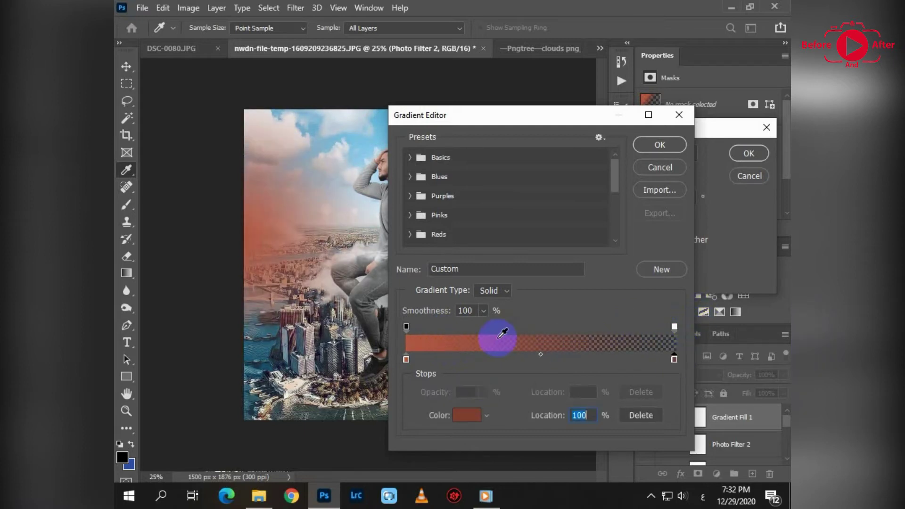
{"action": "key", "text": "Return"}
{"action": "left_click_drag", "start_coordinate": [275, 288], "coordinate": [257, 271]}
{"action": "key", "text": "Return"}
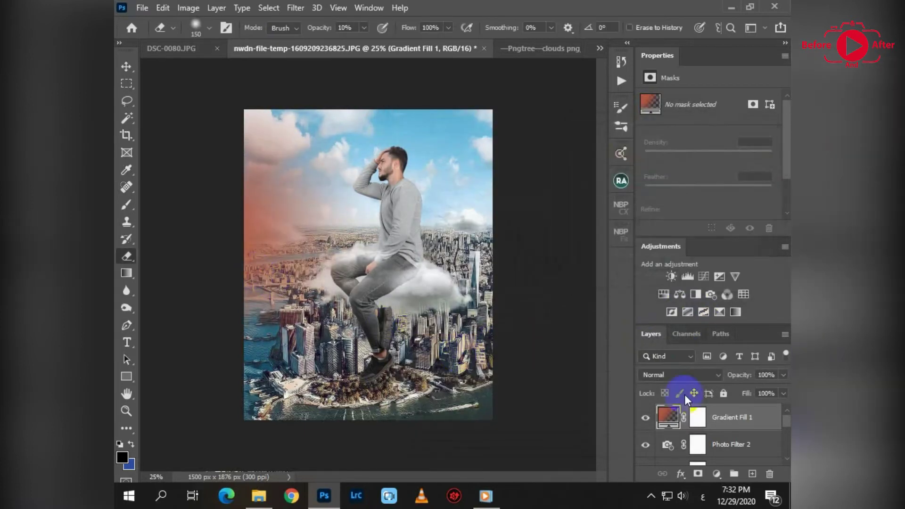
Set the gradient fill layer's blending mode to Screen and duplicate the layer
{"action": "left_click", "coordinate": [679, 376]}
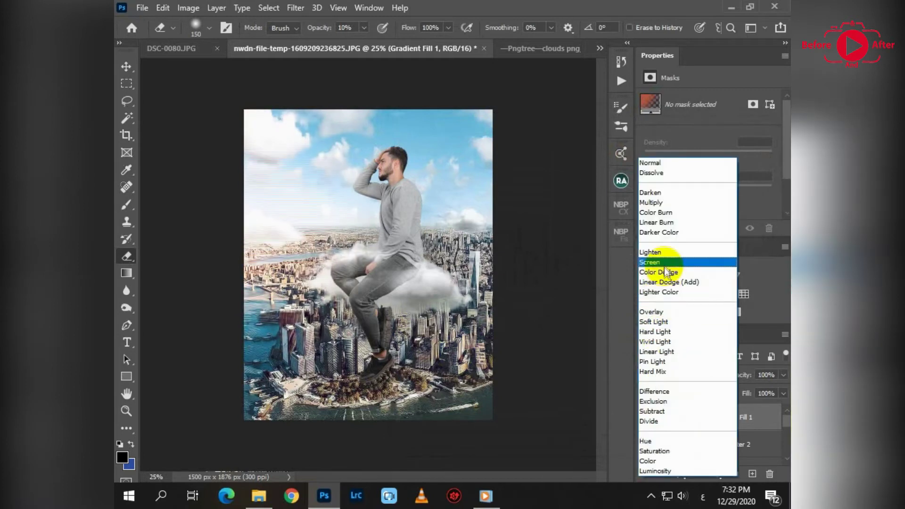
{"action": "left_click", "coordinate": [661, 264]}
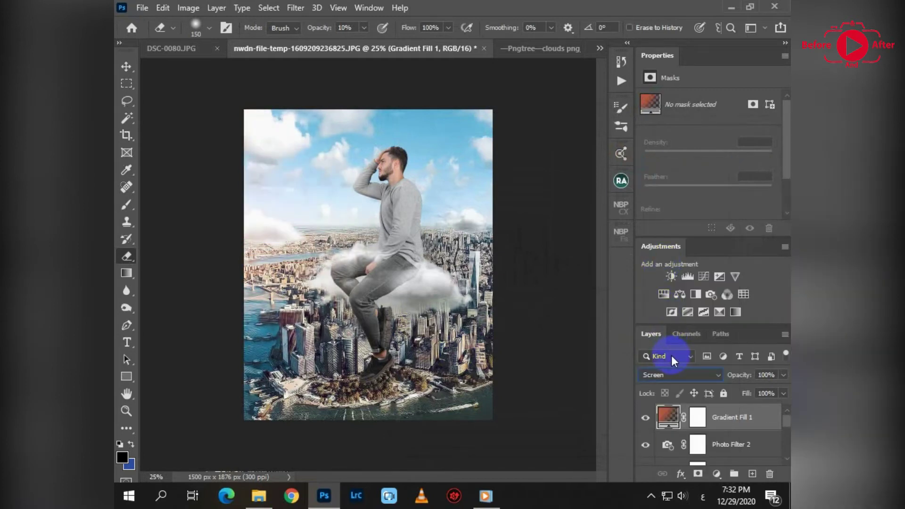
{"action": "key", "text": "ctrl+j"}
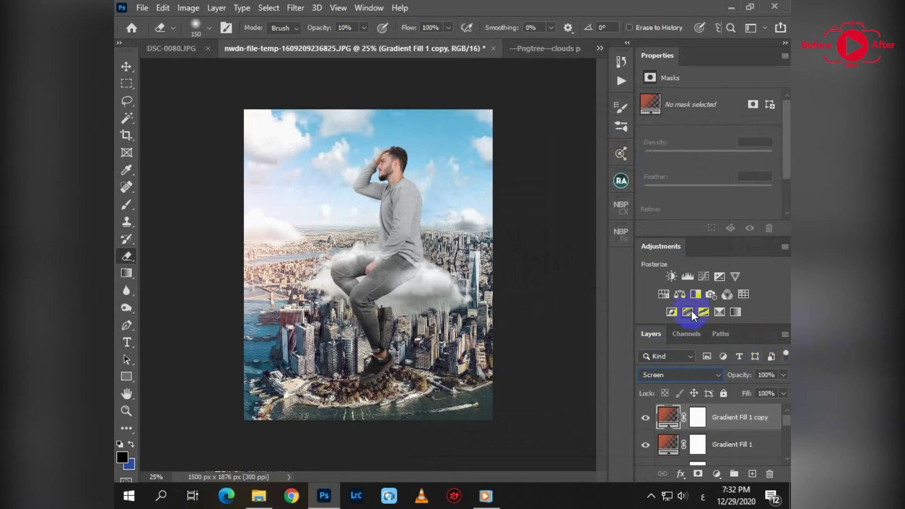
Add a Hue/Saturation adjustment clipped to the duplicated gradient fill and set its hue to +26
{"action": "left_click", "coordinate": [663, 294]}
{"action": "left_click", "coordinate": [693, 229]}
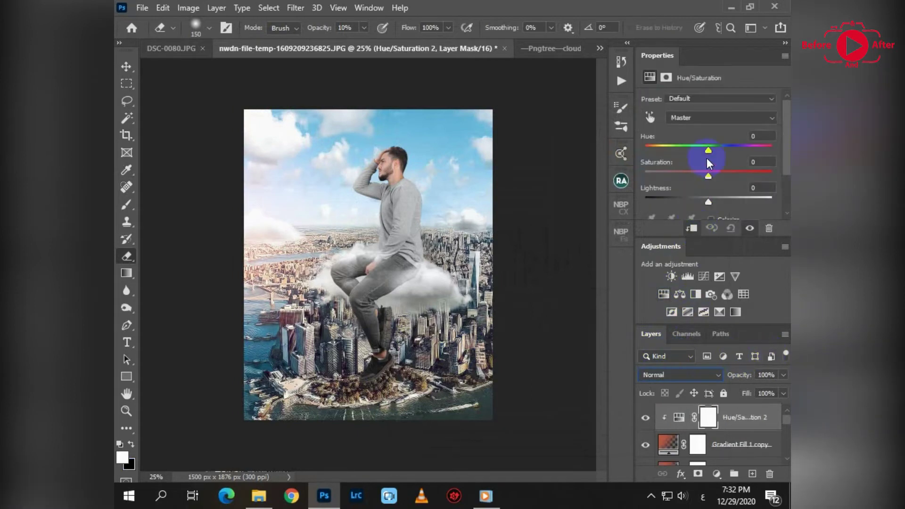
{"action": "left_click_drag", "start_coordinate": [729, 148], "coordinate": [725, 148]}
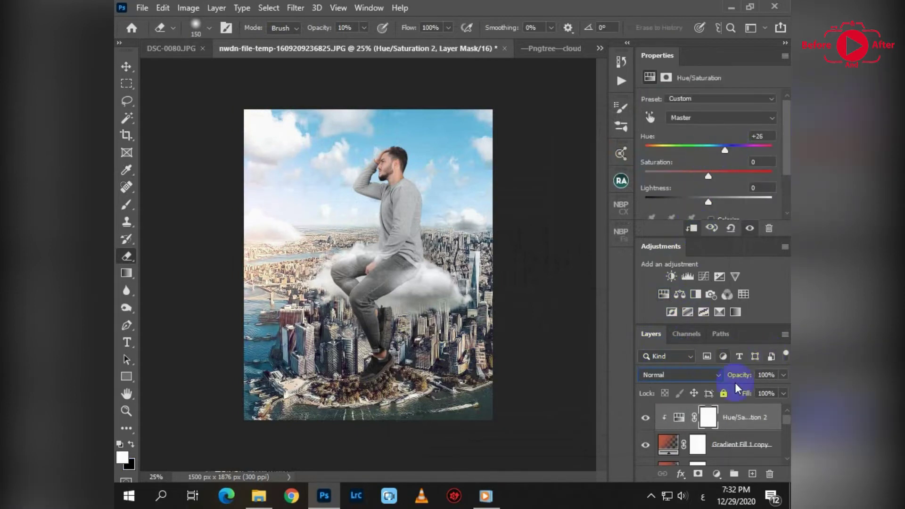
Add a linear black-to-transparent gradient fill, reposition it to darken the image's lower edge, and set its blending mode to Soft Light
{"action": "left_click", "coordinate": [716, 474]}
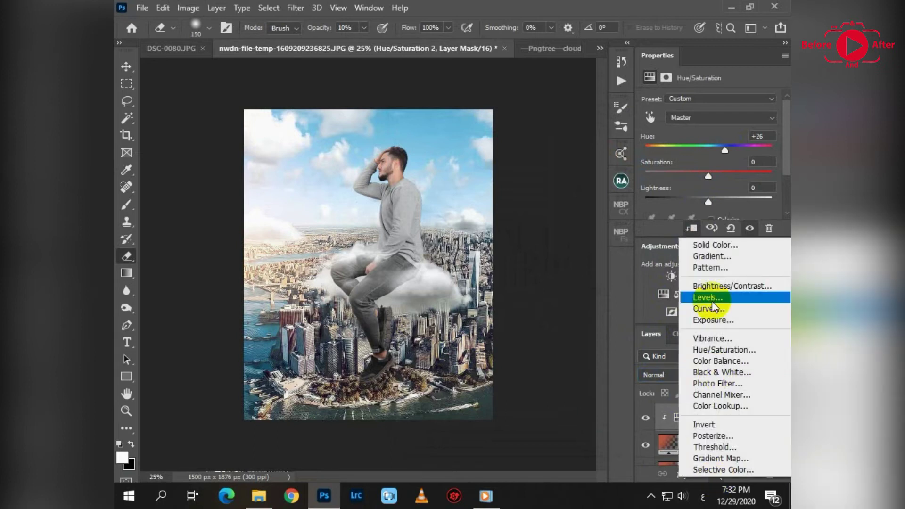
{"action": "left_click", "coordinate": [712, 257]}
{"action": "left_click_drag", "start_coordinate": [529, 246], "coordinate": [420, 329]}
{"action": "key", "text": "e"}
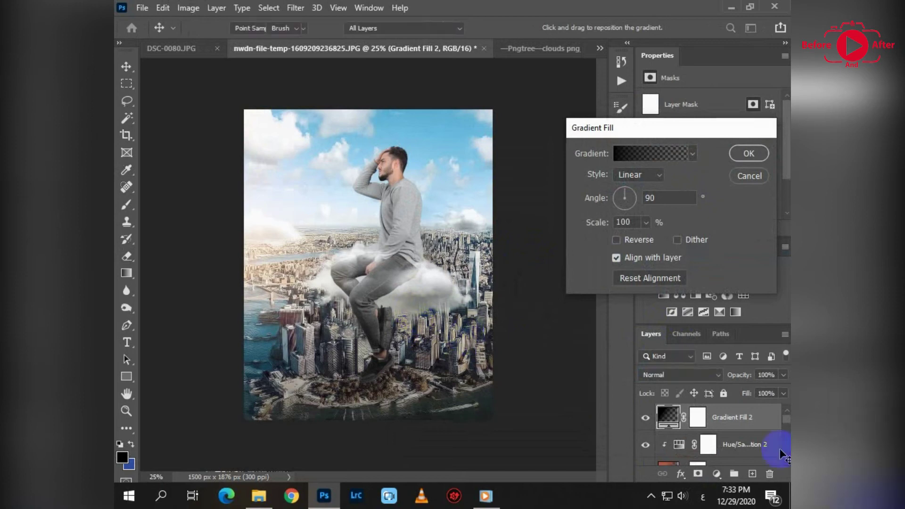
{"action": "key", "text": "Return"}
{"action": "left_click", "coordinate": [681, 376]}
{"action": "left_click", "coordinate": [664, 322]}
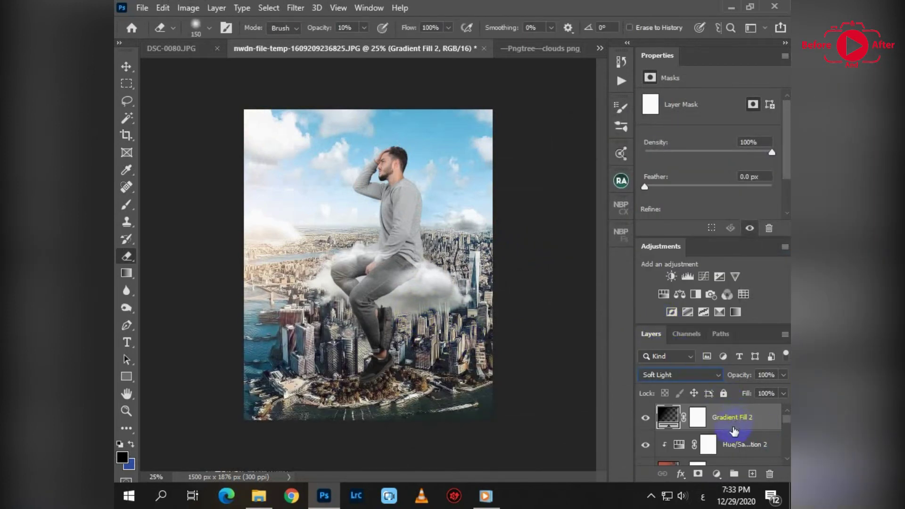
Load the seated man's outline as a selection from his layer and feather it
{"action": "scroll", "coordinate": [684, 441], "scroll_direction": "down", "scroll_amount": 1}
{"action": "scroll", "coordinate": [684, 442], "scroll_direction": "down", "scroll_amount": 3}
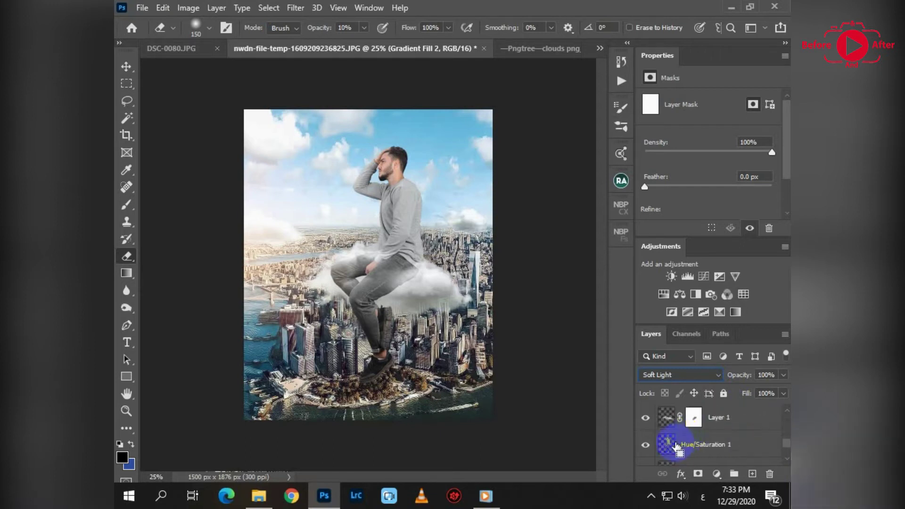
{"action": "left_click", "coordinate": [674, 445]}
{"action": "left_click", "coordinate": [672, 445], "text": "ctrl"}
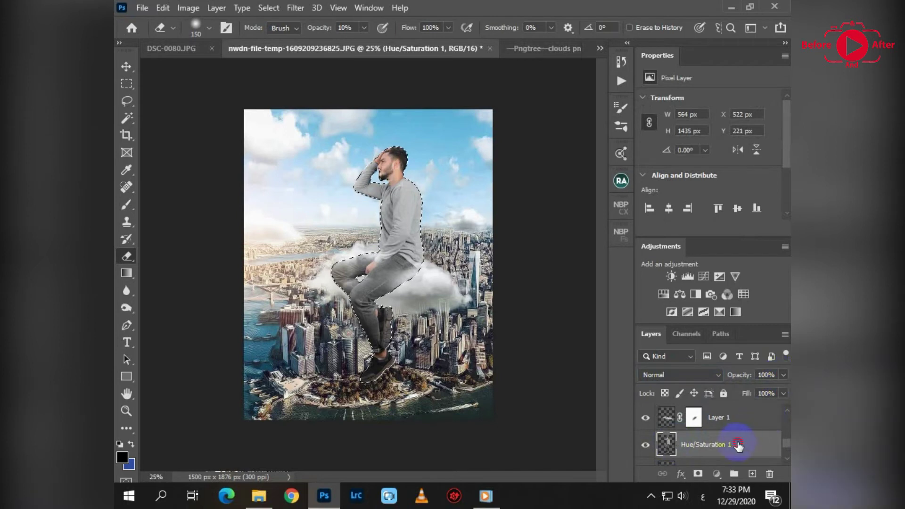
{"action": "key", "text": "shift+F6"}
{"action": "key", "text": "Return"}
Invert the selection, feather it by 1 pixel, clear the fringe around the man and deselect
{"action": "key", "text": "Delete"}
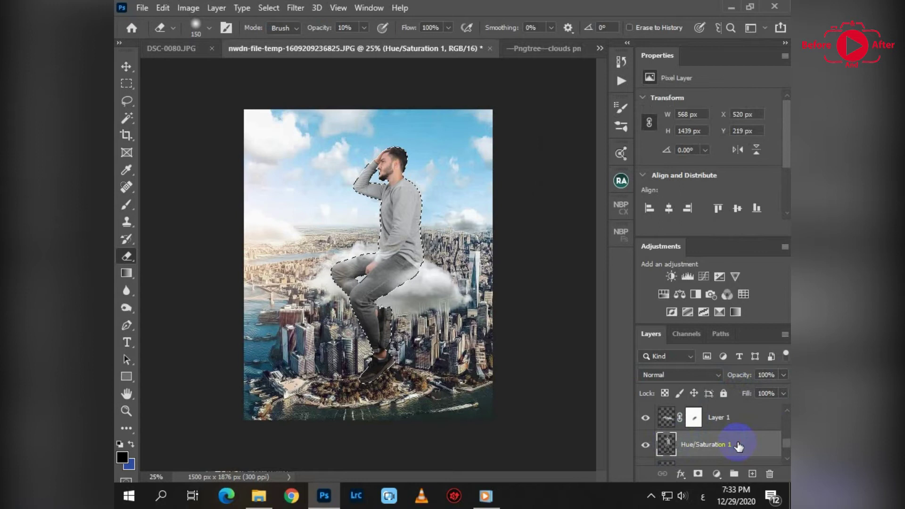
{"action": "key", "text": "ctrl+shift+i"}
{"action": "key", "text": "shift+F6"}
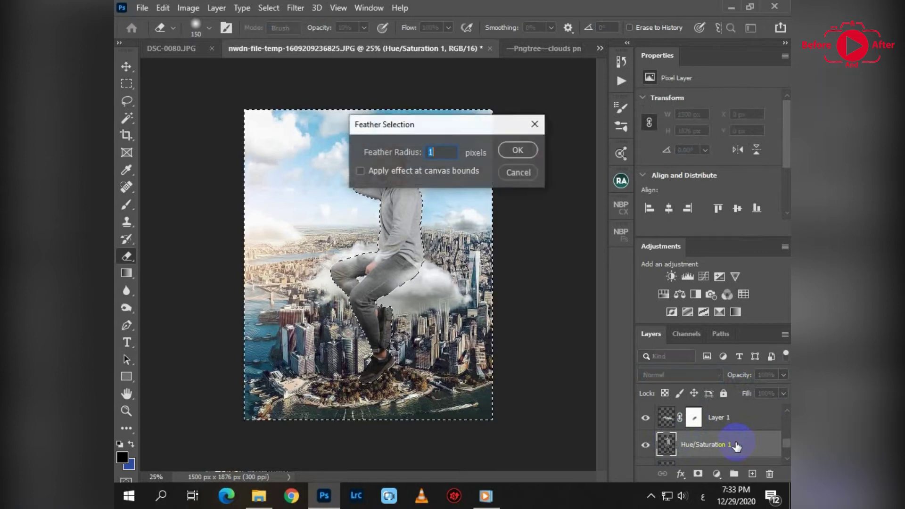
{"action": "key", "text": "Return"}
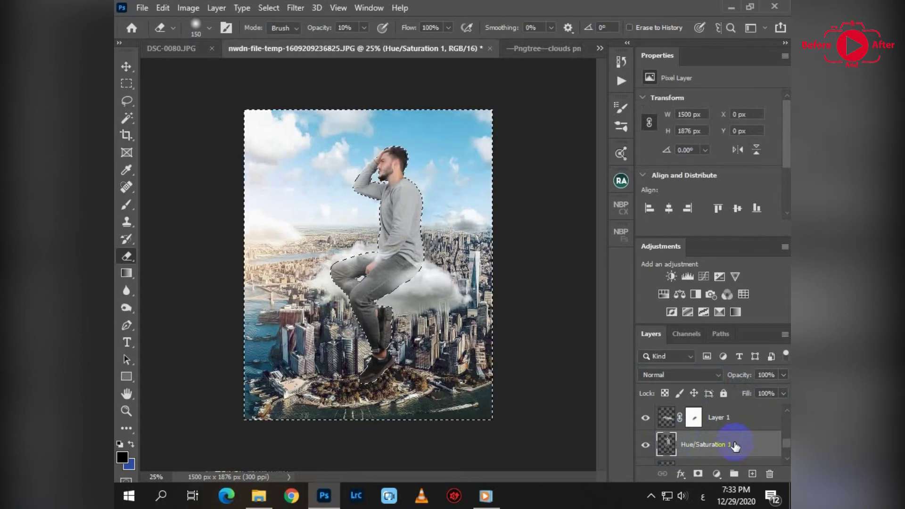
{"action": "key", "text": "ctrl+d"}
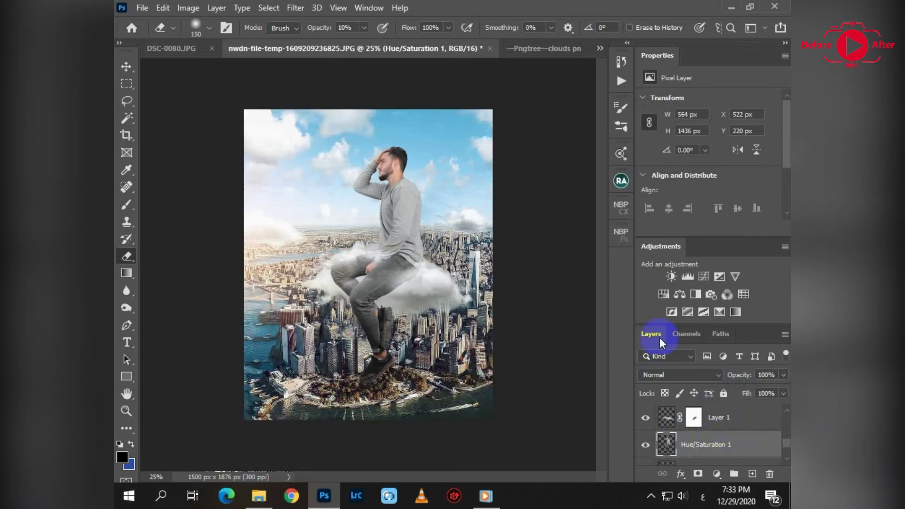
Create a new empty layer above the Gradient Fill 2 layer
{"action": "key", "text": "ctrl+plus"}
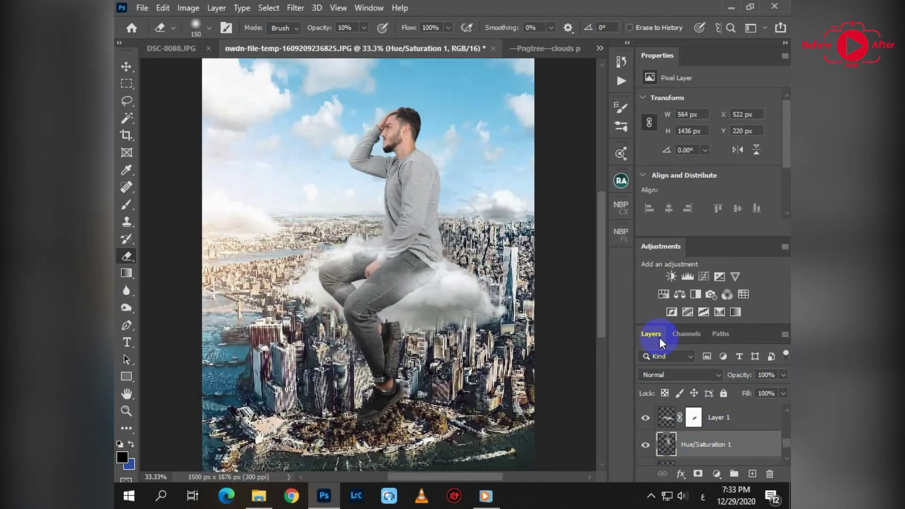
{"action": "key", "text": "ctrl+minus"}
{"action": "key", "text": "ctrl+minus"}
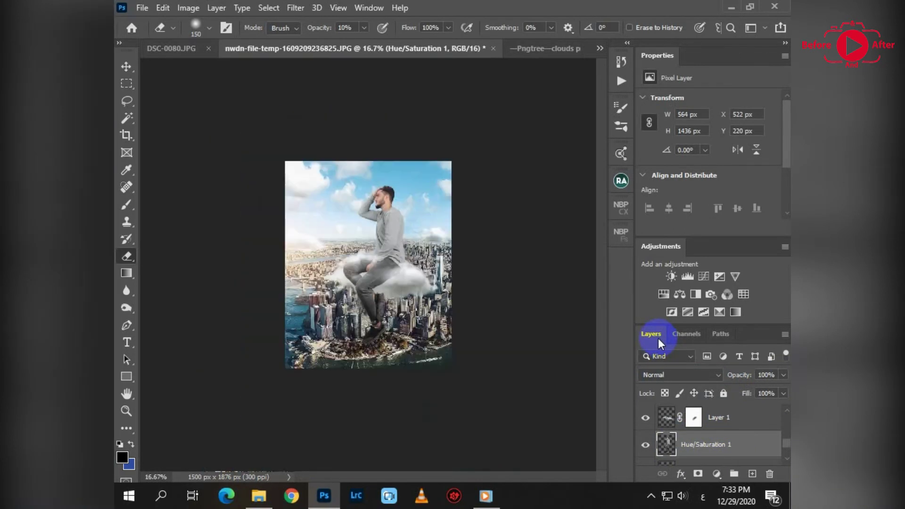
{"action": "left_click", "coordinate": [710, 294]}
{"action": "scroll", "coordinate": [736, 408], "scroll_direction": "up", "scroll_amount": 3}
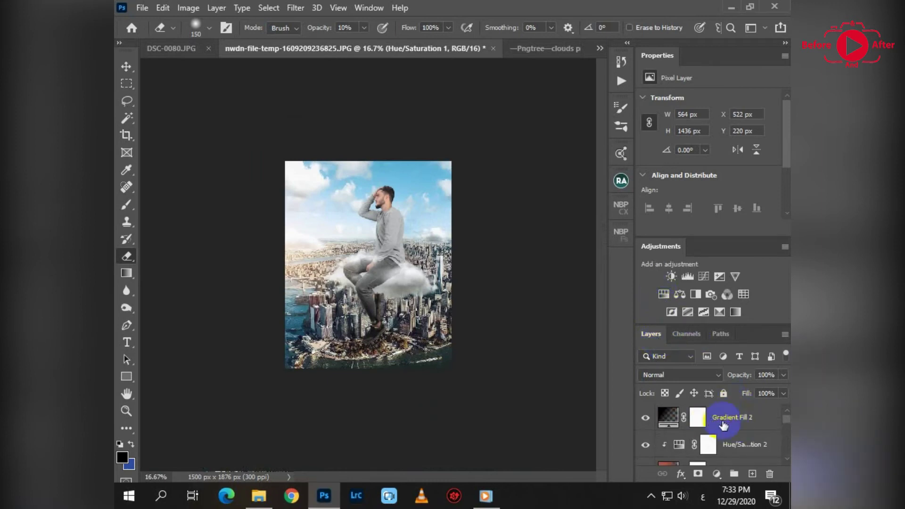
{"action": "left_click", "coordinate": [722, 424]}
{"action": "left_click", "coordinate": [752, 473]}
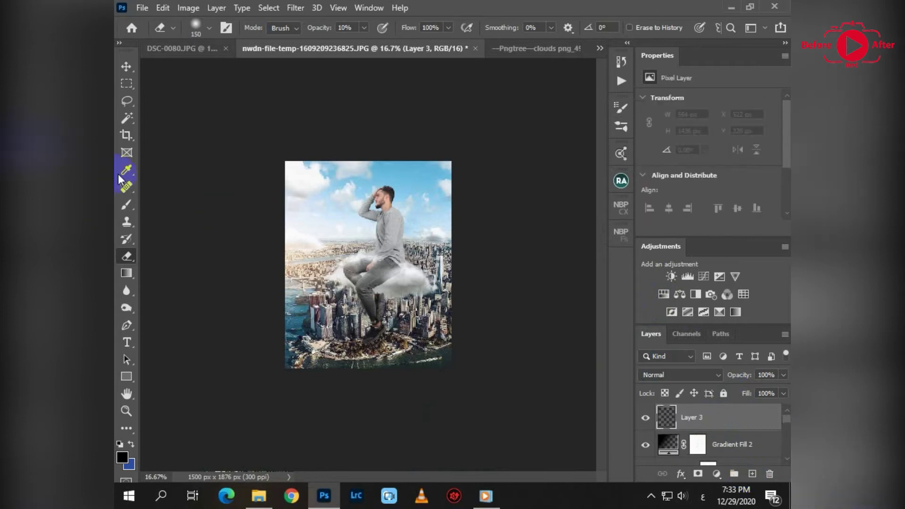
Choose the Brush tool with a 2500 px cloud-shaped brush tip
{"action": "left_click", "coordinate": [126, 203]}
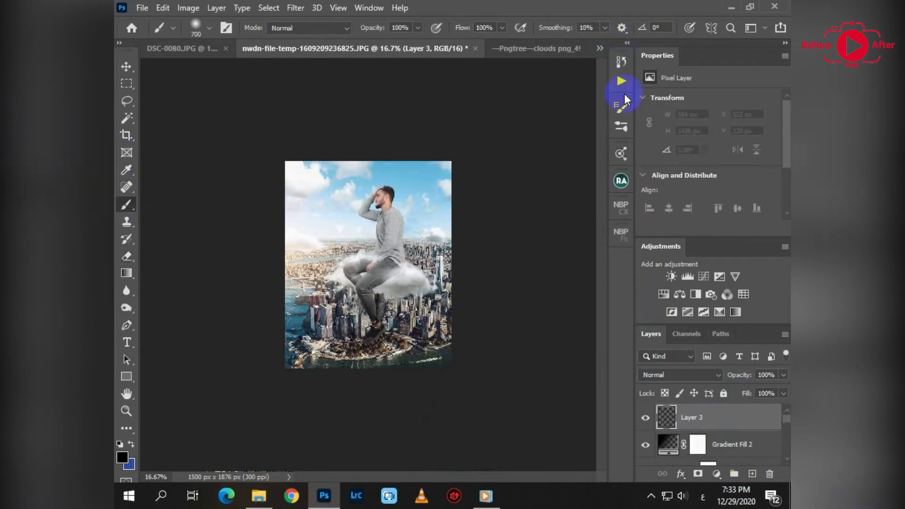
{"action": "left_click", "coordinate": [625, 107]}
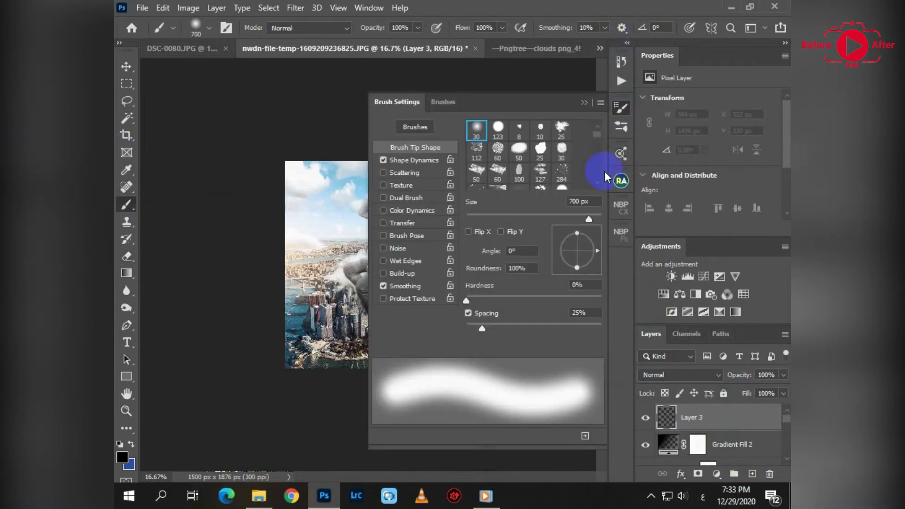
{"action": "left_click_drag", "start_coordinate": [597, 137], "coordinate": [596, 143]}
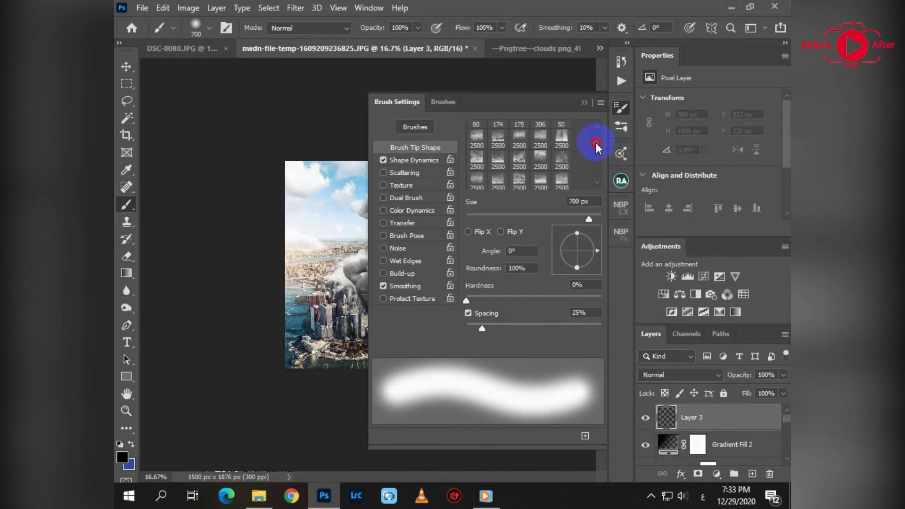
{"action": "left_click", "coordinate": [496, 162]}
{"action": "left_click", "coordinate": [589, 96]}
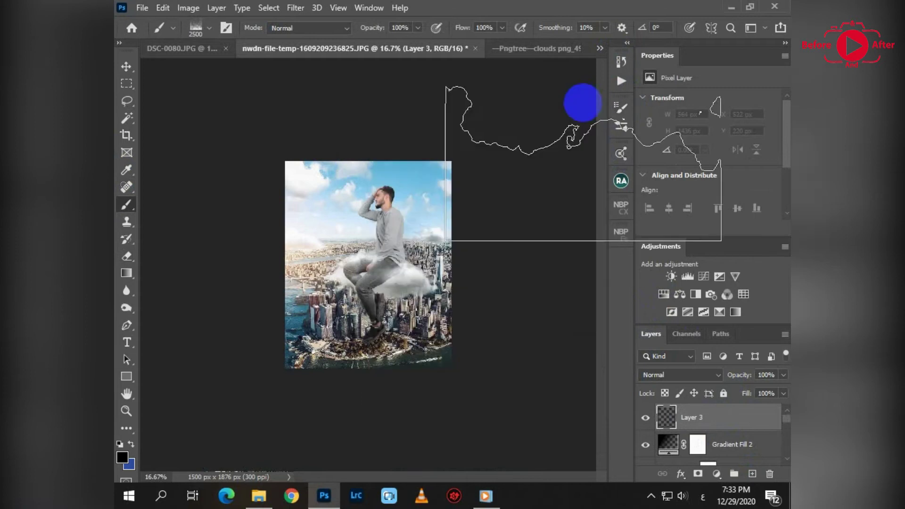
Stamp light grey fog over the lower part of the image on the new layer and move it upward
{"action": "left_click", "coordinate": [414, 272], "text": "alt"}
{"action": "left_click", "coordinate": [372, 236]}
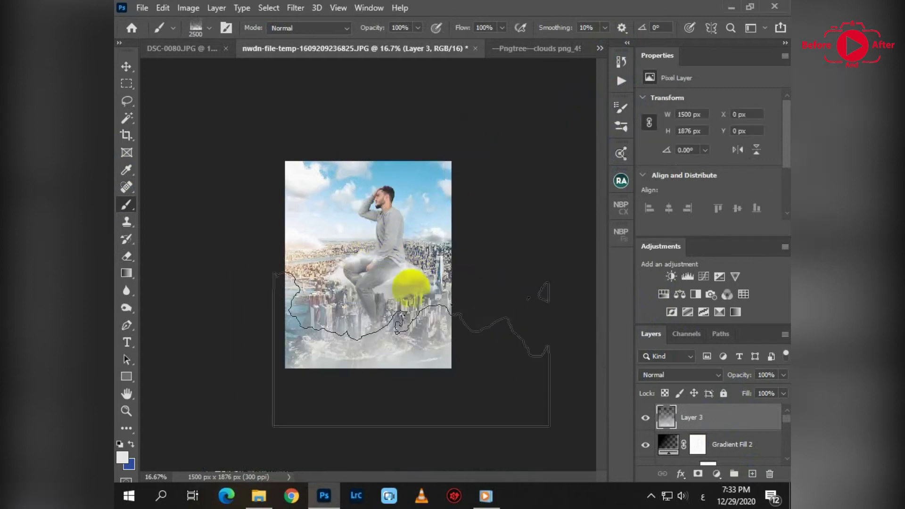
{"action": "key", "text": "v"}
{"action": "mouse_move", "coordinate": [433, 279]}
{"action": "left_mouse_down"}
{"action": "mouse_move", "coordinate": [418, 259]}
{"action": "mouse_move", "coordinate": [428, 256]}
{"action": "mouse_move", "coordinate": [422, 266]}
{"action": "left_mouse_up"}
Erase the fog's hard lower edge over the city with a large soft eraser at 100% opacity
{"action": "key", "text": "e"}
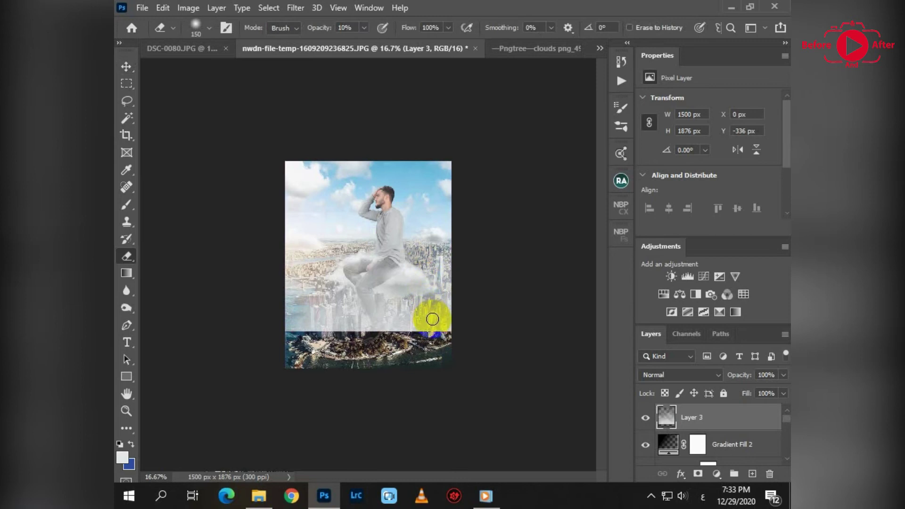
{"action": "key", "text": "bracketright"}
{"action": "key", "text": "bracketright"}
{"action": "key", "text": "bracketright"}
{"action": "key", "text": "bracketright"}
{"action": "key", "text": "bracketright"}
{"action": "key", "text": "bracketright"}
{"action": "key", "text": "bracketright"}
{"action": "key", "text": "bracketright"}
{"action": "key", "text": "bracketright"}
{"action": "key", "text": "bracketright"}
{"action": "key", "text": "bracketright"}
{"action": "key", "text": "bracketright"}
{"action": "key", "text": "bracketleft"}
{"action": "key", "text": "bracketleft"}
{"action": "key", "text": "bracketleft"}
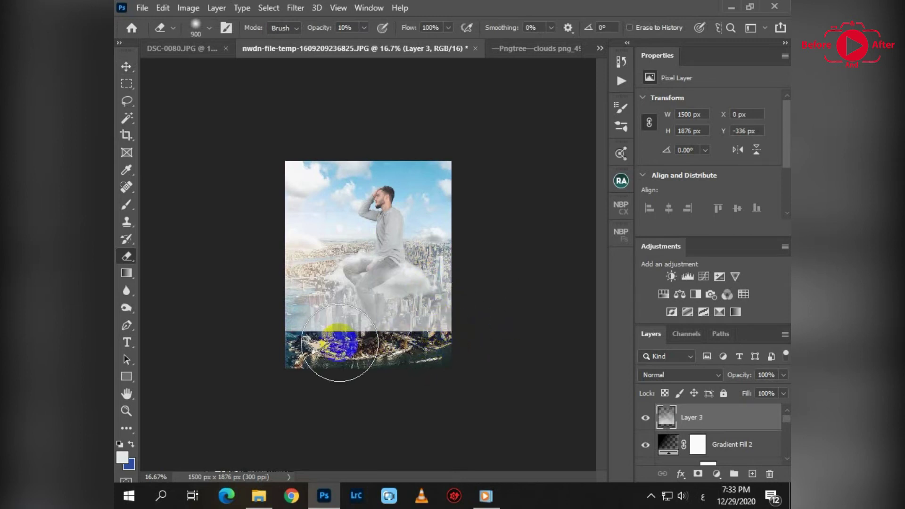
{"action": "key", "text": "bracketleft"}
{"action": "key", "text": "bracketleft"}
{"action": "key", "text": "bracketleft"}
{"action": "key", "text": "bracketleft"}
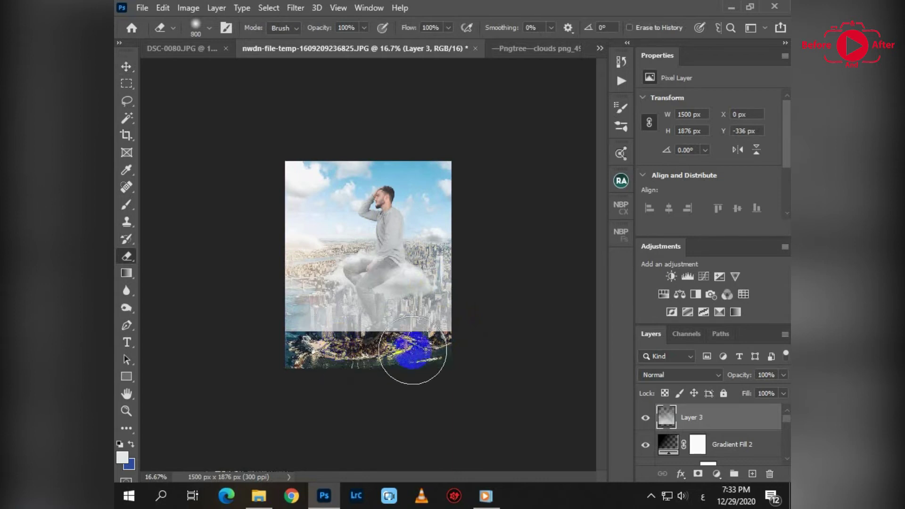
{"action": "mouse_move", "coordinate": [466, 317]}
{"action": "left_mouse_down"}
{"action": "mouse_move", "coordinate": [431, 329]}
{"action": "mouse_move", "coordinate": [197, 343]}
{"action": "mouse_move", "coordinate": [380, 313]}
{"action": "mouse_move", "coordinate": [206, 318]}
{"action": "mouse_move", "coordinate": [196, 277]}
{"action": "left_mouse_up"}
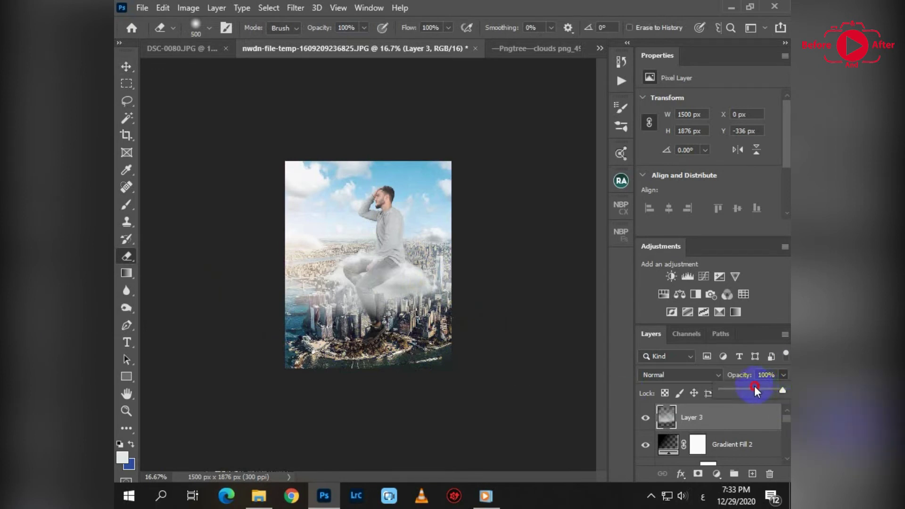
Try the fog layer at 10% and 30% opacity, comparing the image with the layer hidden and shown
{"action": "left_click_drag", "start_coordinate": [745, 395], "coordinate": [726, 391]}
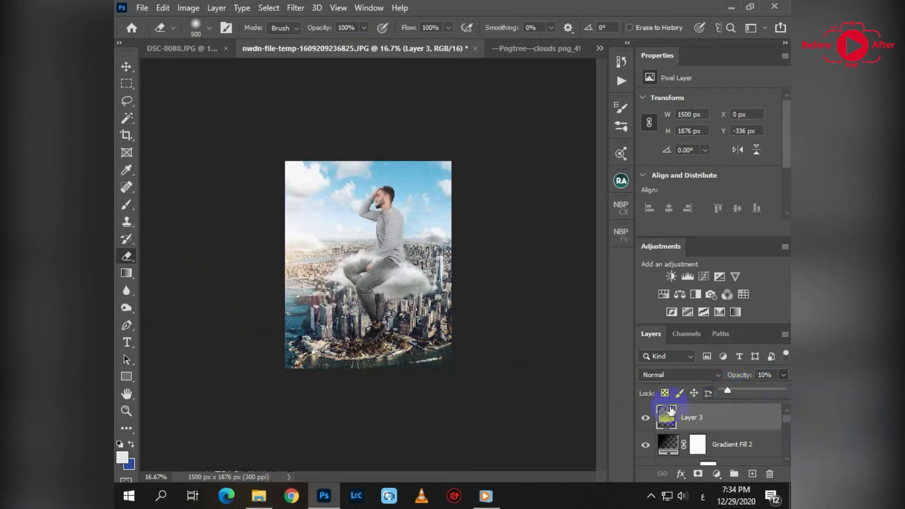
{"action": "left_click", "coordinate": [644, 417]}
{"action": "left_click", "coordinate": [644, 417]}
{"action": "left_click", "coordinate": [736, 377]}
{"action": "type", "text": "30"}
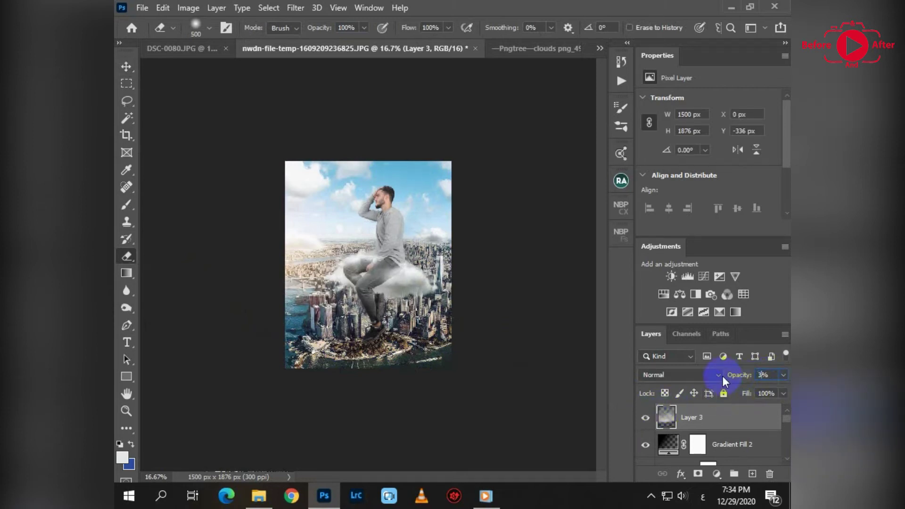
{"action": "key", "text": "Return"}
{"action": "key", "text": "ctrl+plus"}
{"action": "key", "text": "ctrl+plus"}
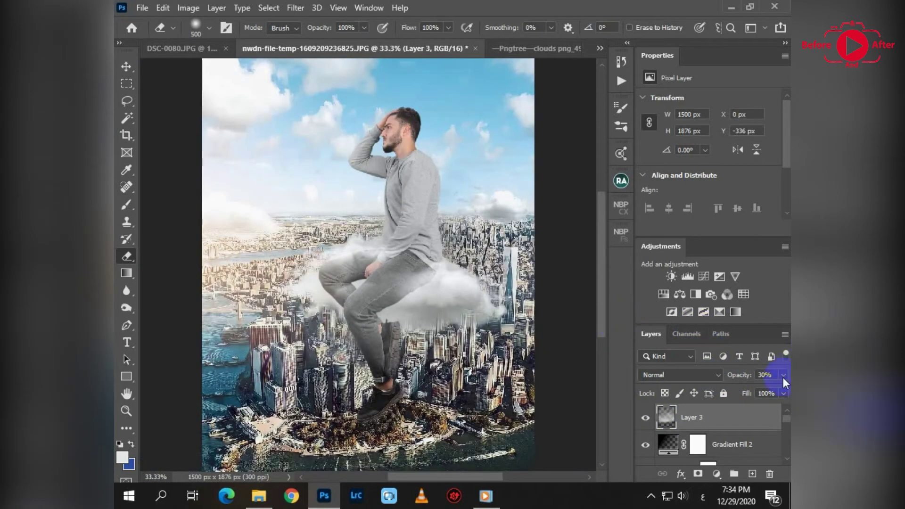
Set the fog layer's opacity to 20%
{"action": "type", "text": "300"}
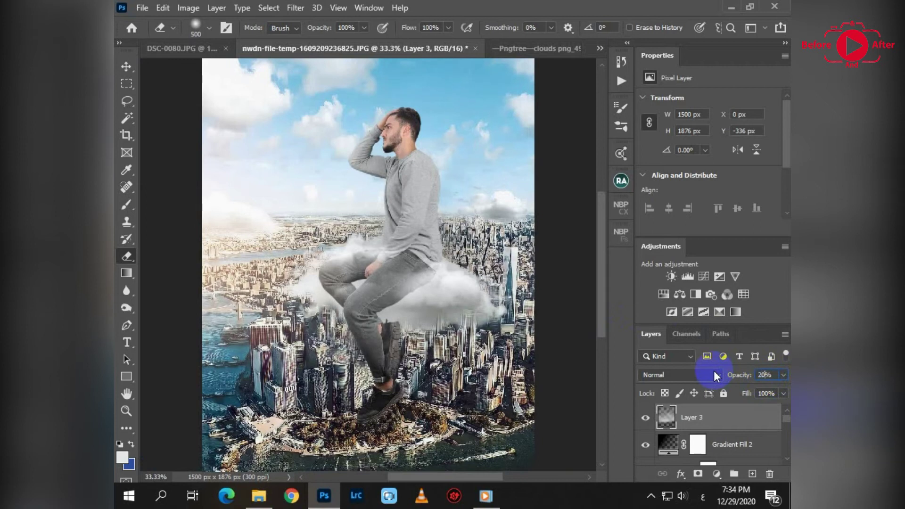
{"action": "key", "text": "Return"}
{"action": "key", "text": "Return"}
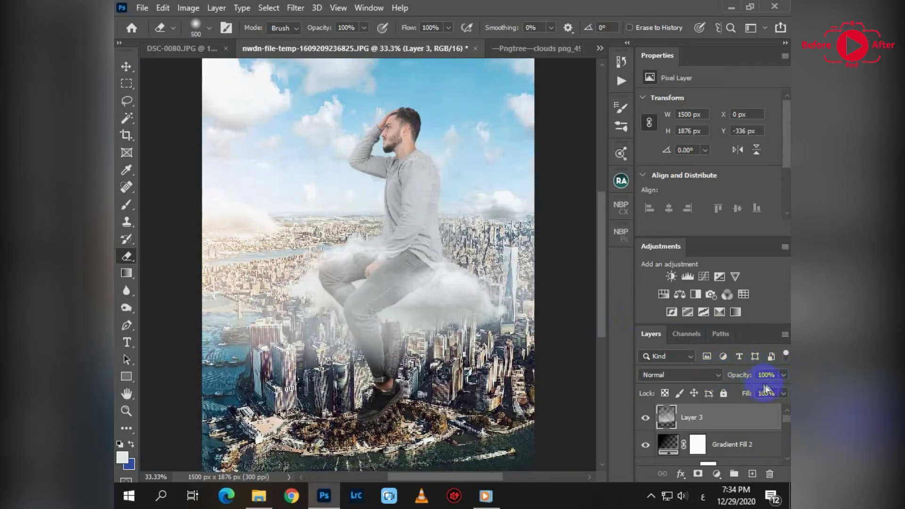
{"action": "type", "text": "20"}
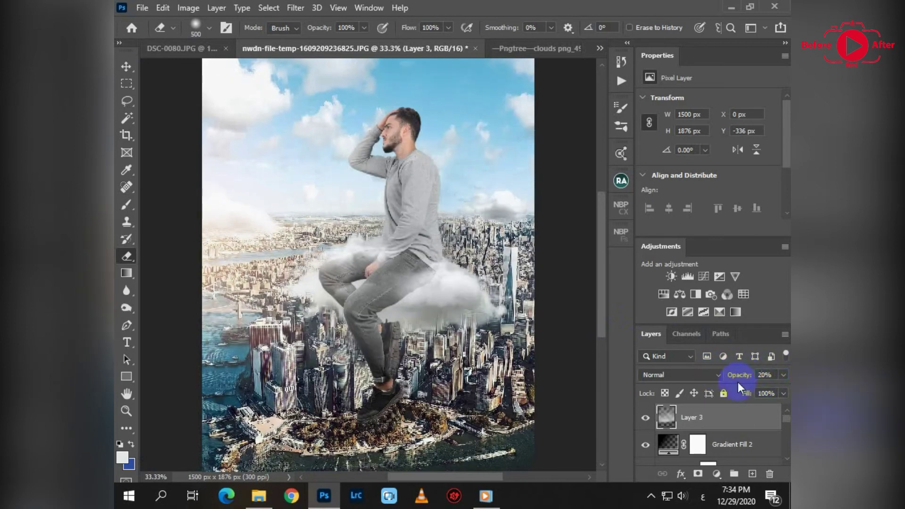
{"action": "key", "text": "ctrl+minus"}
{"action": "key", "text": "ctrl+minus"}
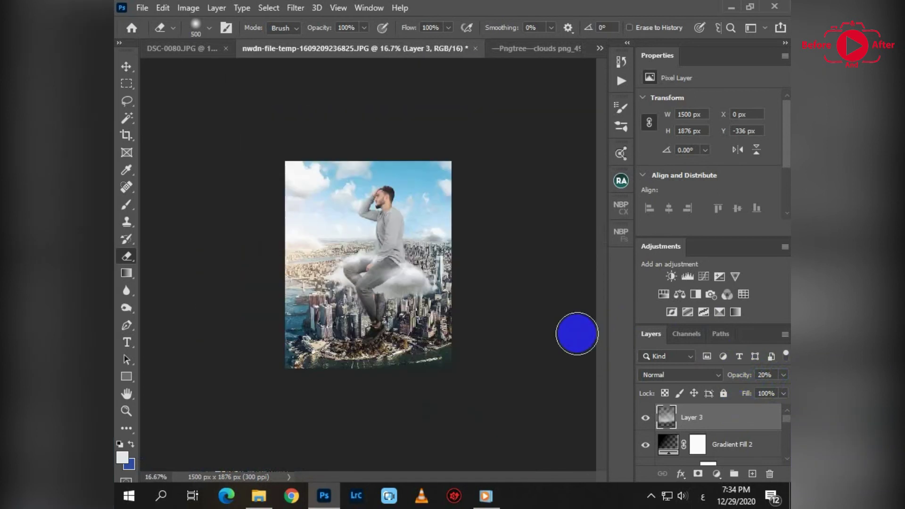
Stamp all visible layers into a new top layer, group the layers between it and the background, and hide the group
{"action": "key", "text": "ctrl+shift+alt+e"}
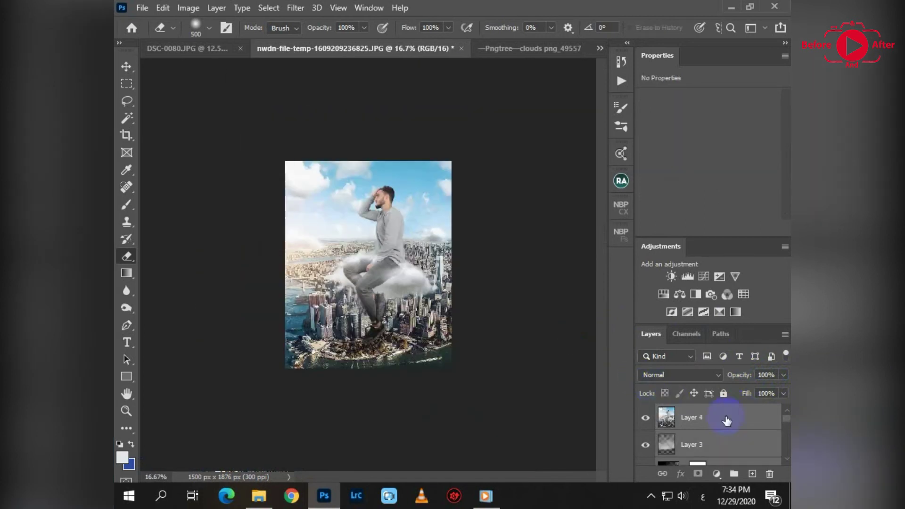
{"action": "key", "text": "ctrl+g"}
{"action": "left_click", "coordinate": [645, 438]}
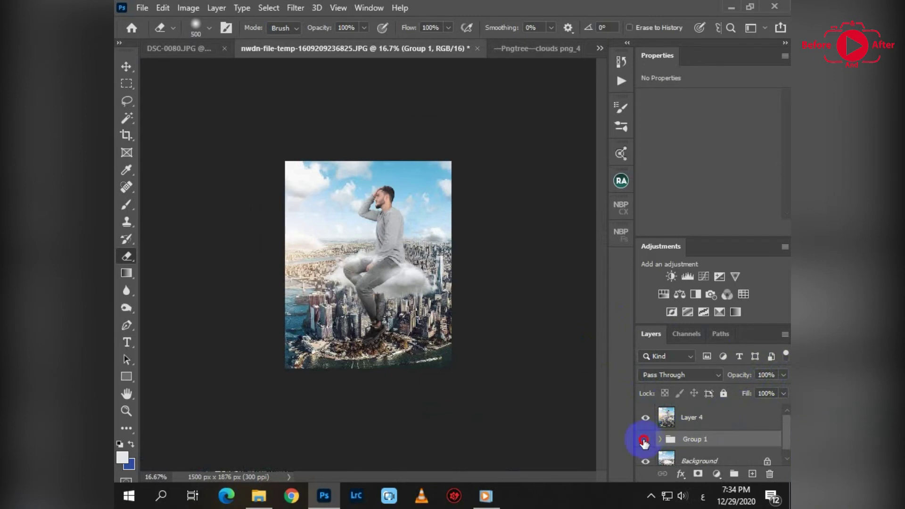
Add an Exposure adjustment above the merged Layer 4 and set its offset to +0.0052
{"action": "left_click", "coordinate": [705, 417]}
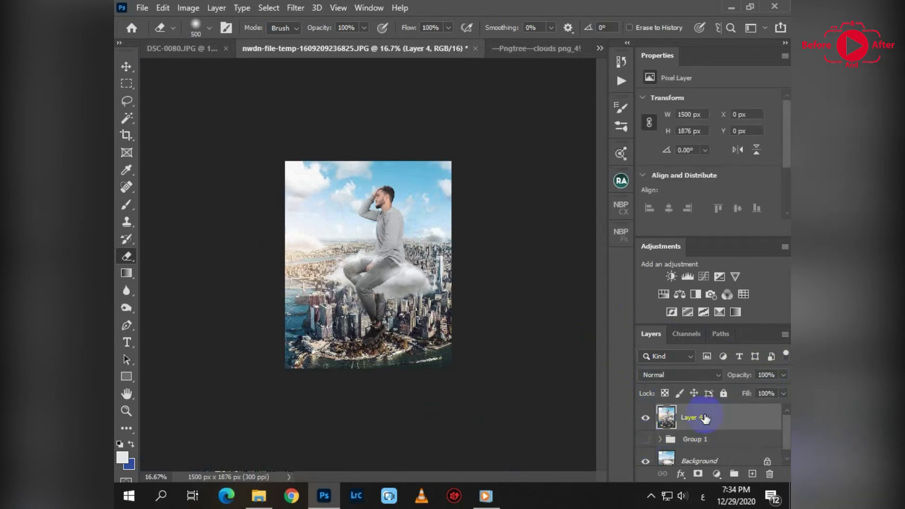
{"action": "left_click", "coordinate": [719, 276]}
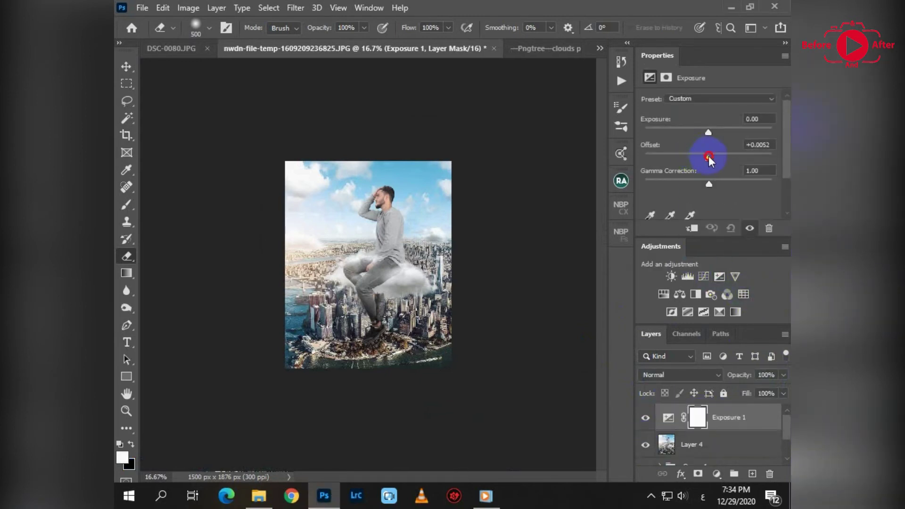
Add a Color Lookup adjustment using the 3Strip.look LUT and set its layer opacity to 33%
{"action": "left_click", "coordinate": [743, 294]}
{"action": "left_click", "coordinate": [706, 101]}
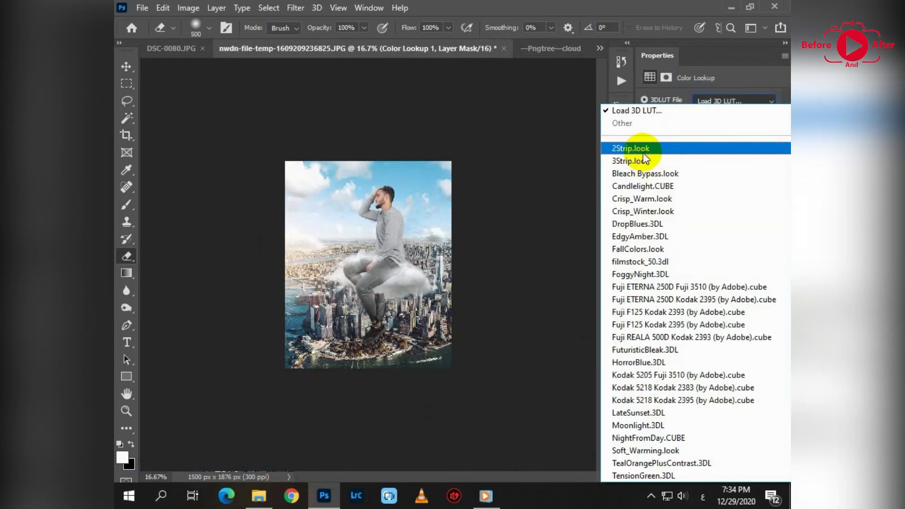
{"action": "left_click", "coordinate": [626, 149]}
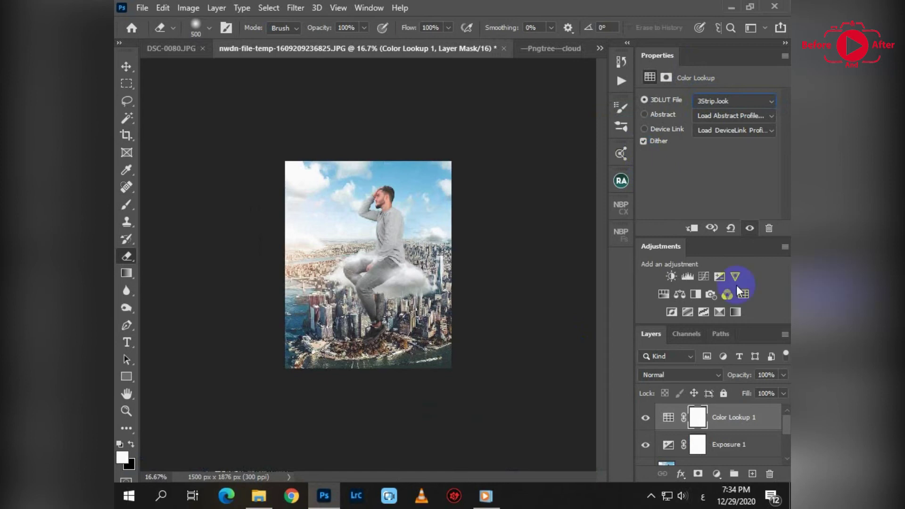
{"action": "left_click_drag", "start_coordinate": [782, 376], "coordinate": [741, 391]}
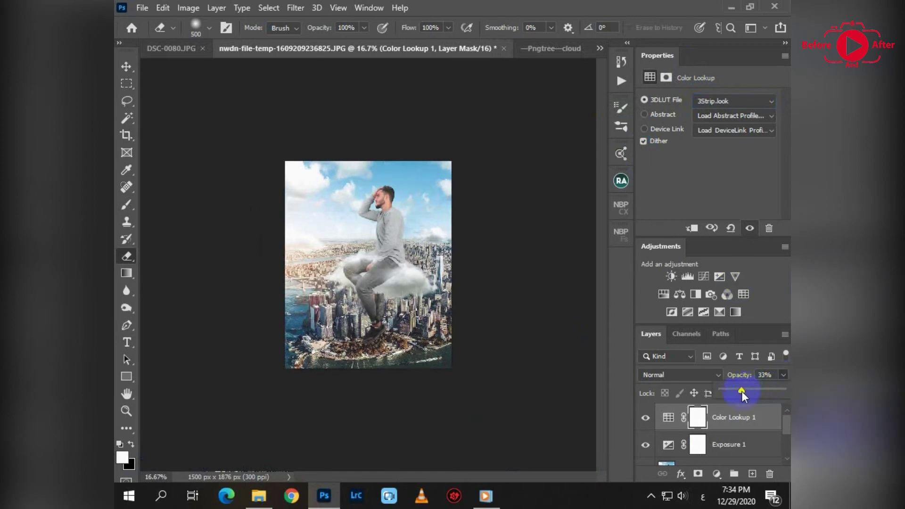
{"action": "left_click", "coordinate": [749, 419]}
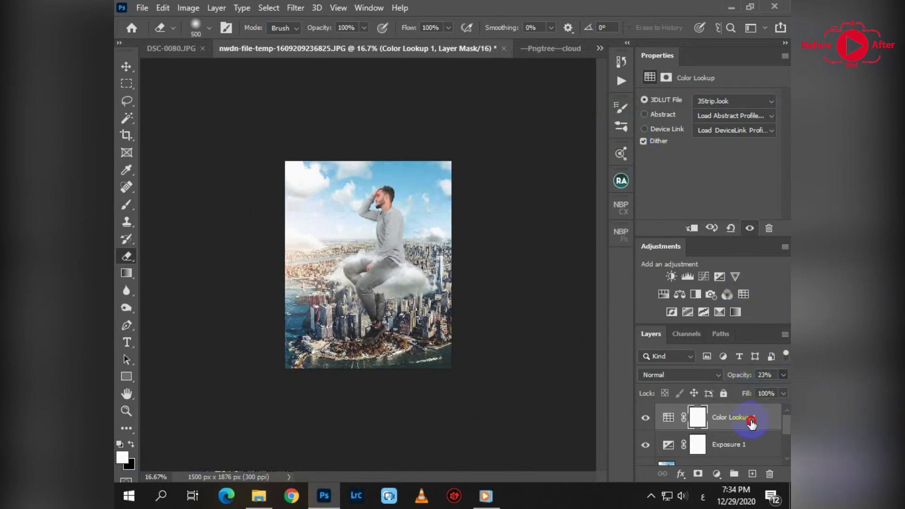
Stamp all visible layers into a new top layer and sharpen it with Unsharp Mask at amount 182%, radius 0.7 pixels, threshold 0
{"action": "key", "text": "ctrl+shift+alt+e"}
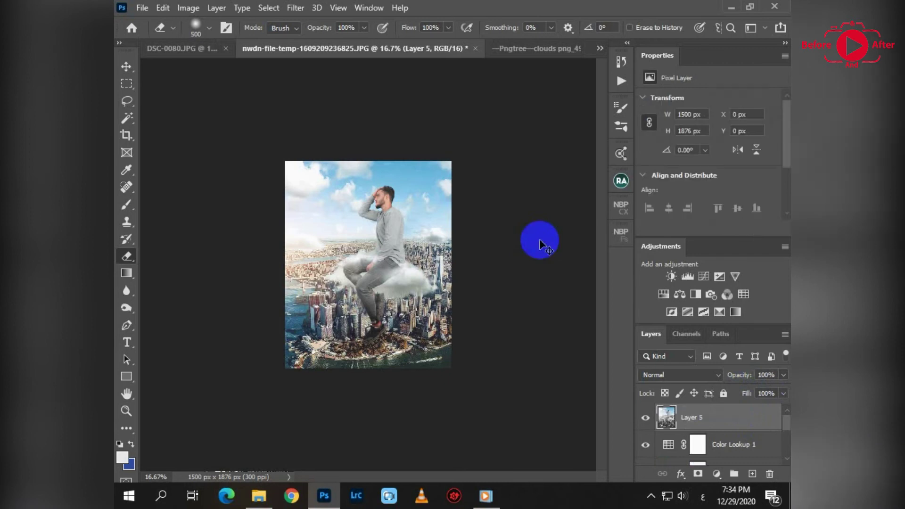
{"action": "key", "text": "ctrl+plus"}
{"action": "key", "text": "ctrl+plus"}
{"action": "key", "text": "ctrl+plus"}
{"action": "left_click_drag", "start_coordinate": [457, 223], "coordinate": [428, 389]}
{"action": "key", "text": "ctrl+plus"}
{"action": "key", "text": "ctrl+plus"}
{"action": "key", "text": "ctrl+plus"}
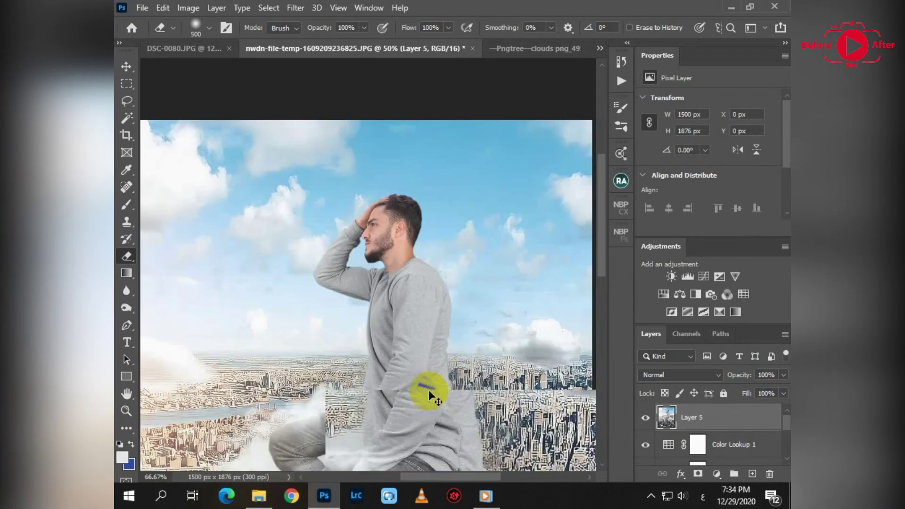
{"action": "key", "text": "ctrl+minus"}
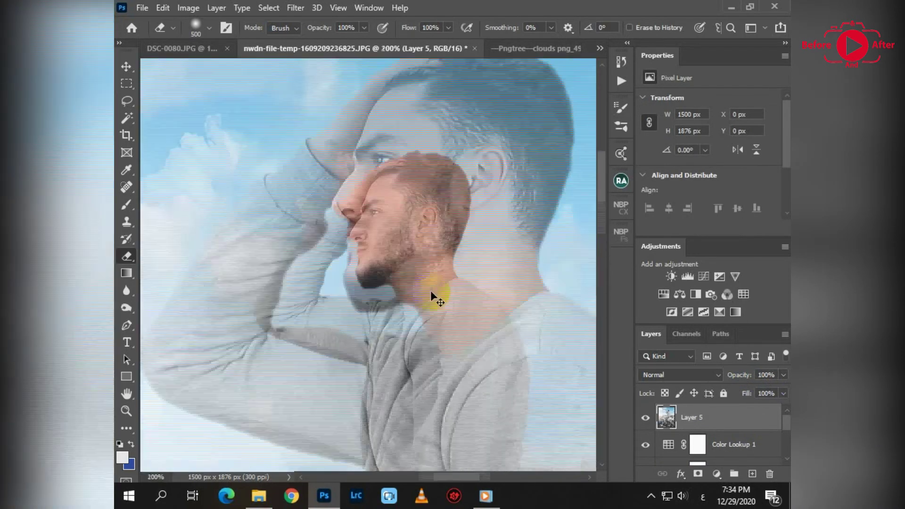
{"action": "left_click", "coordinate": [302, 8]}
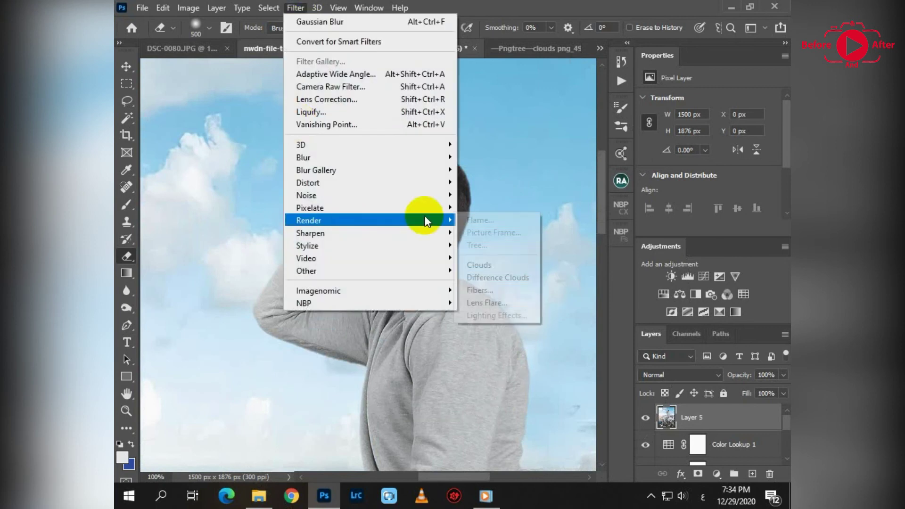
{"action": "mouse_move", "coordinate": [430, 233]}
{"action": "left_click", "coordinate": [490, 296]}
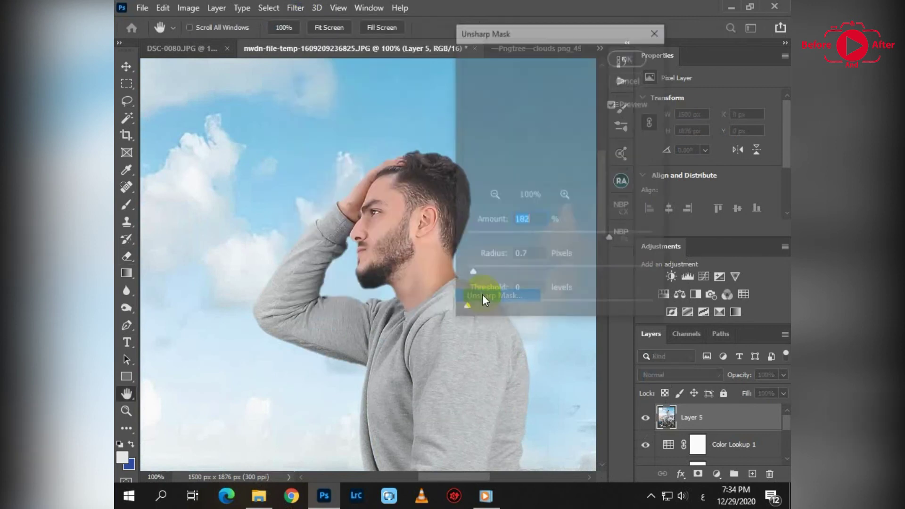
{"action": "key", "text": "Return"}
Smooth the skin on the man's forehead, cheek, nose and neck with the Mixer Brush, adjusting the brush size for the smaller areas
{"action": "key", "text": "e"}
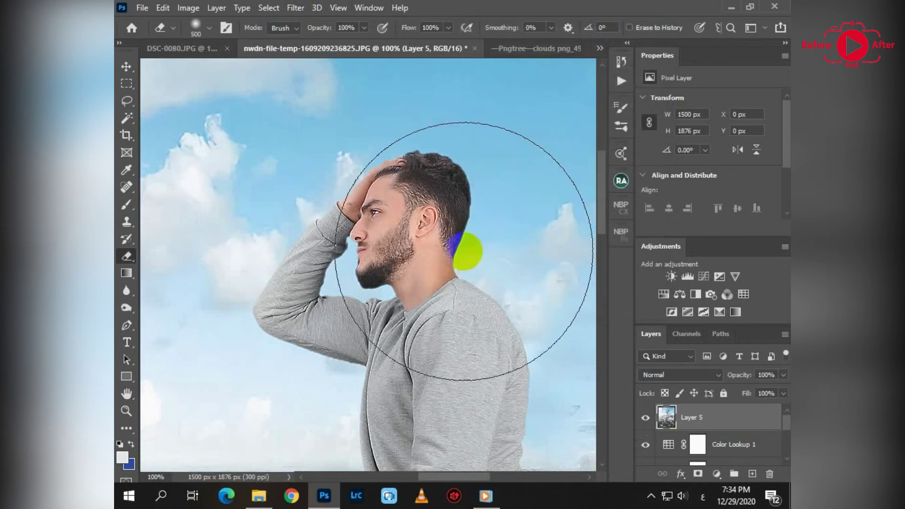
{"action": "key", "text": "b"}
{"action": "key", "text": "shift+b"}
{"action": "key", "text": "shift+b"}
{"action": "key", "text": "shift+b"}
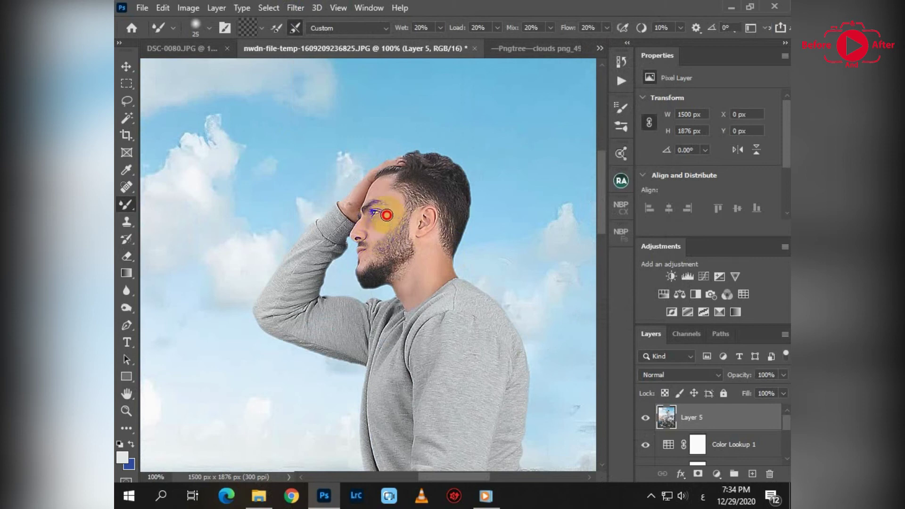
{"action": "left_click_drag", "start_coordinate": [385, 189], "coordinate": [374, 195]}
{"action": "mouse_move", "coordinate": [446, 269]}
{"action": "left_mouse_down"}
{"action": "mouse_move", "coordinate": [427, 249]}
{"action": "mouse_move", "coordinate": [424, 272]}
{"action": "mouse_move", "coordinate": [429, 243]}
{"action": "mouse_move", "coordinate": [425, 272]}
{"action": "left_mouse_up"}
{"action": "key", "text": "bracketleft"}
{"action": "mouse_move", "coordinate": [369, 222]}
{"action": "left_mouse_down"}
{"action": "mouse_move", "coordinate": [347, 194]}
{"action": "mouse_move", "coordinate": [337, 207]}
{"action": "mouse_move", "coordinate": [348, 212]}
{"action": "mouse_move", "coordinate": [354, 188]}
{"action": "mouse_move", "coordinate": [355, 220]}
{"action": "left_mouse_up"}
{"action": "key", "text": "bracketright"}
{"action": "key", "text": "bracketright"}
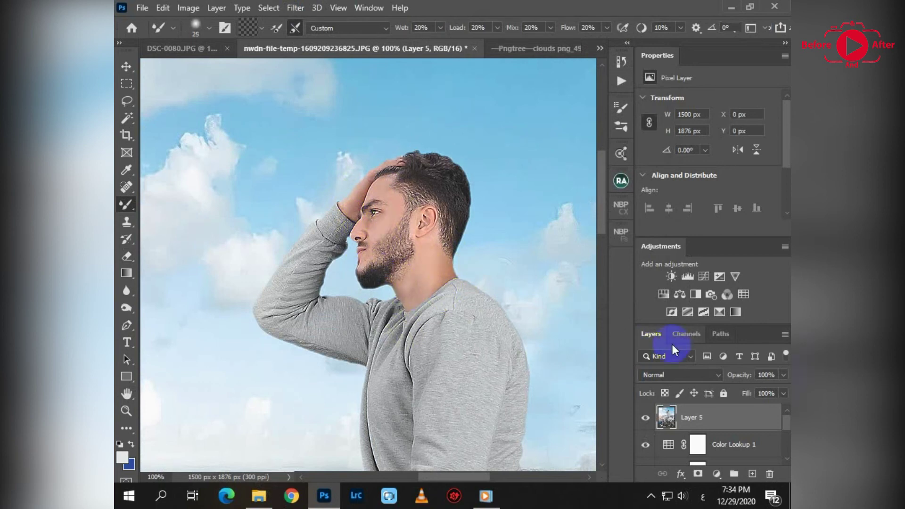
Add a second Color Lookup adjustment using the Fuji F125 Kodak 2395 LUT and set its opacity to 10%
{"action": "left_click", "coordinate": [742, 296]}
{"action": "left_click", "coordinate": [749, 100]}
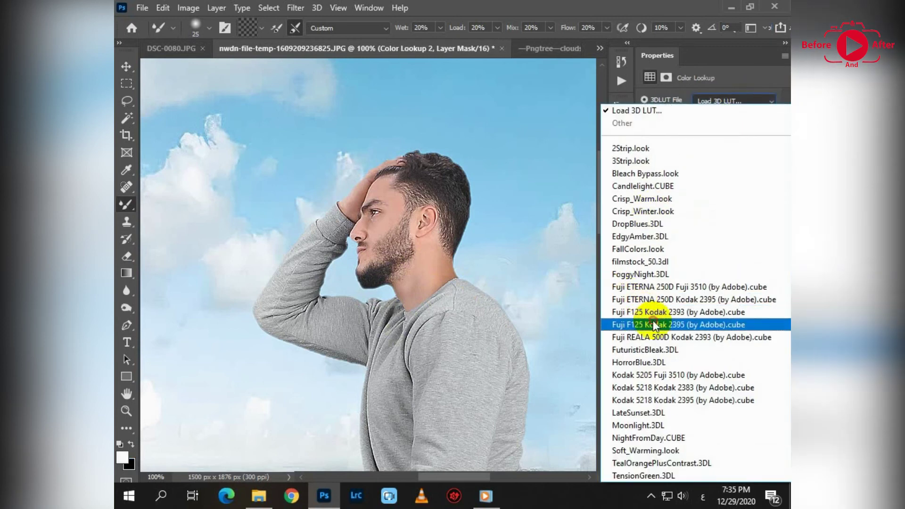
{"action": "left_click", "coordinate": [654, 325]}
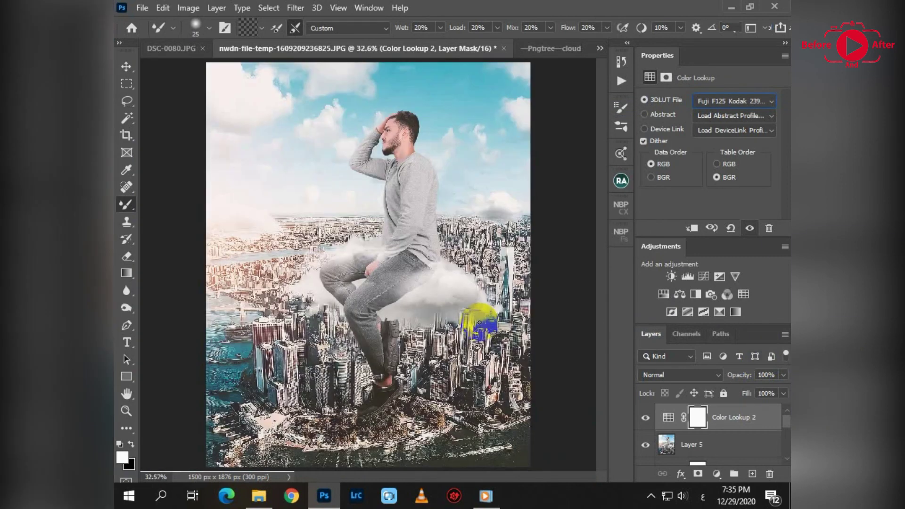
{"action": "left_click", "coordinate": [765, 375]}
{"action": "type", "text": "10"}
{"action": "left_click", "coordinate": [699, 417]}
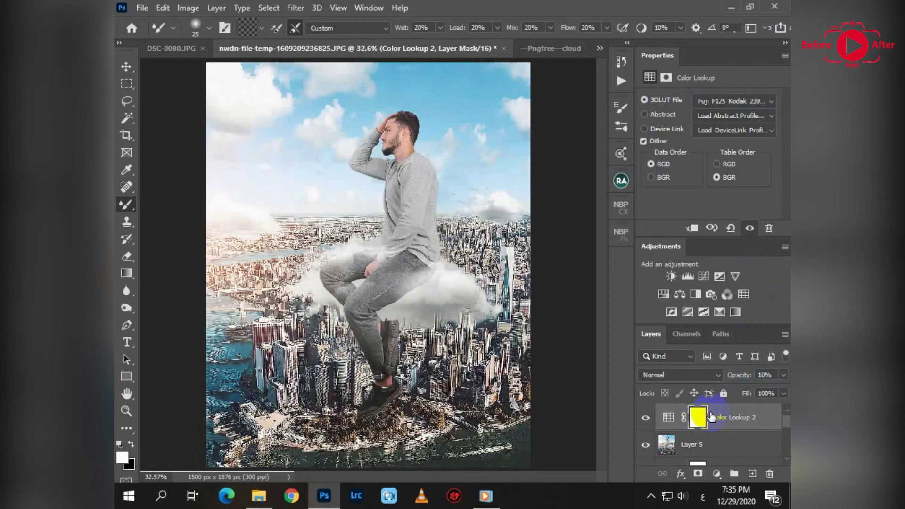
Examine the graded man, cloud and city up close and as a whole
{"action": "key", "text": "ctrl+minus"}
{"action": "key", "text": "ctrl+plus"}
{"action": "key", "text": "ctrl+plus"}
{"action": "key", "text": "ctrl+plus"}
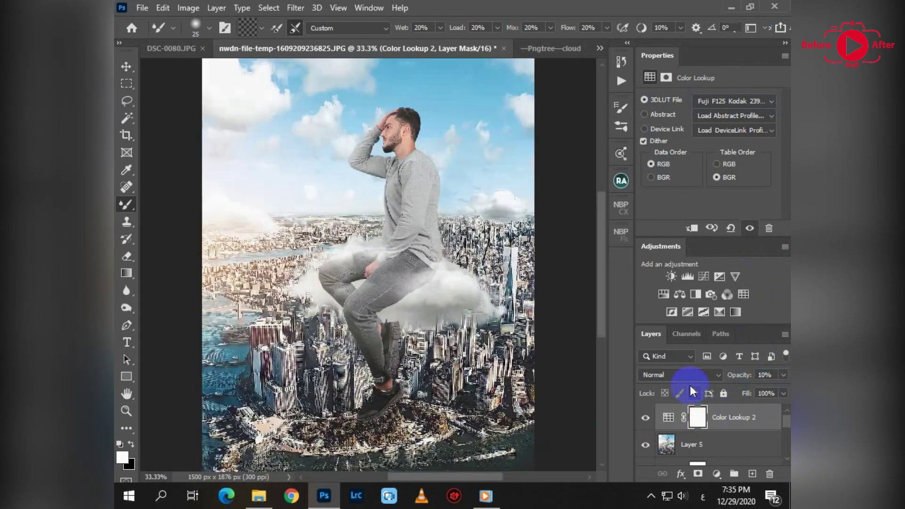
{"action": "left_click_drag", "start_coordinate": [541, 272], "coordinate": [475, 357]}
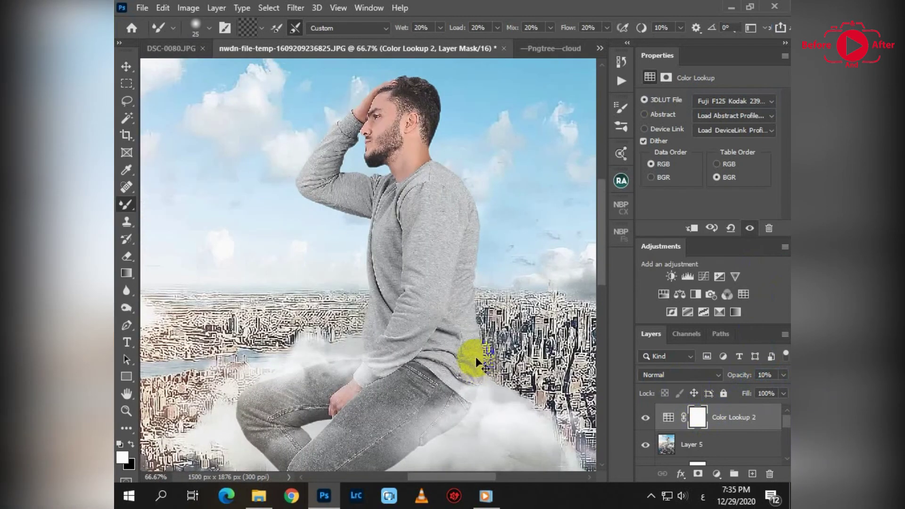
{"action": "key", "text": "ctrl+minus"}
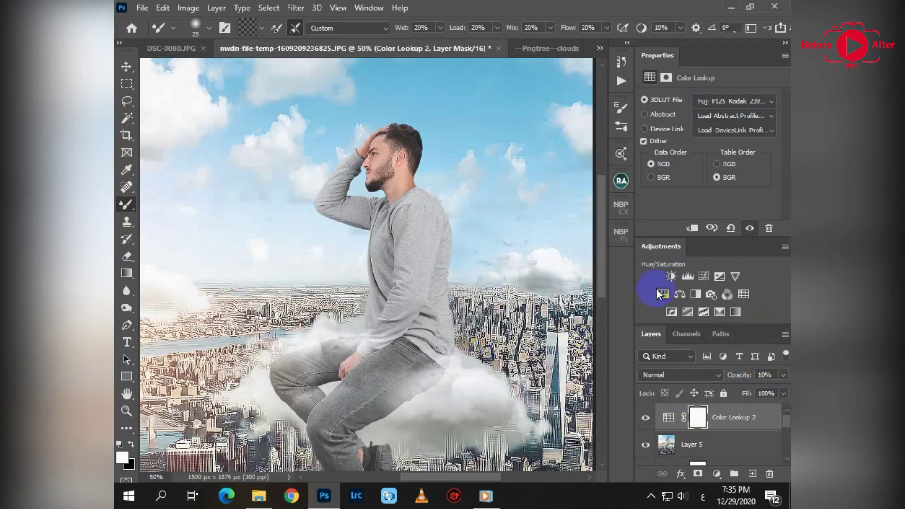
{"action": "key", "text": "ctrl+minus"}
{"action": "key", "text": "ctrl+minus"}
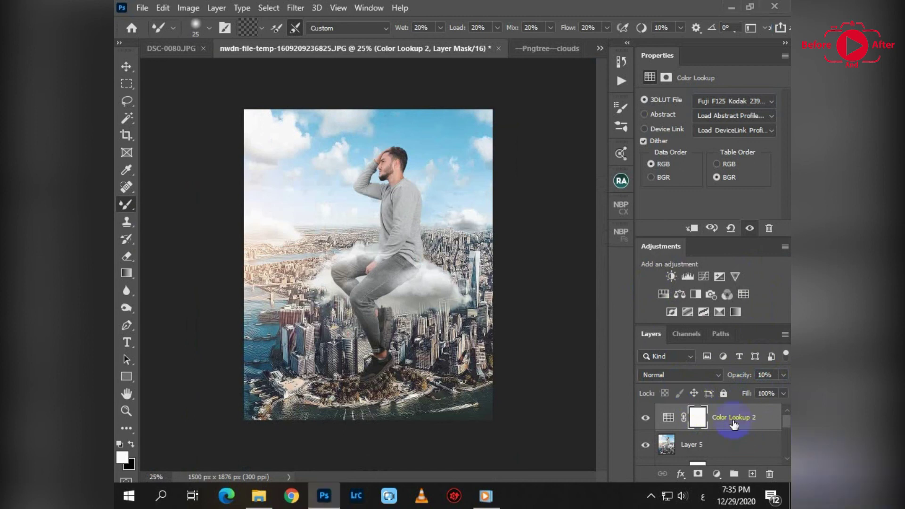
Stamp all visible layers into a new top layer, open it in the Camera Raw Filter and apply the Auto Upright correction
{"action": "key", "text": "ctrl+alt+shift+e"}
{"action": "left_click", "coordinate": [296, 8]}
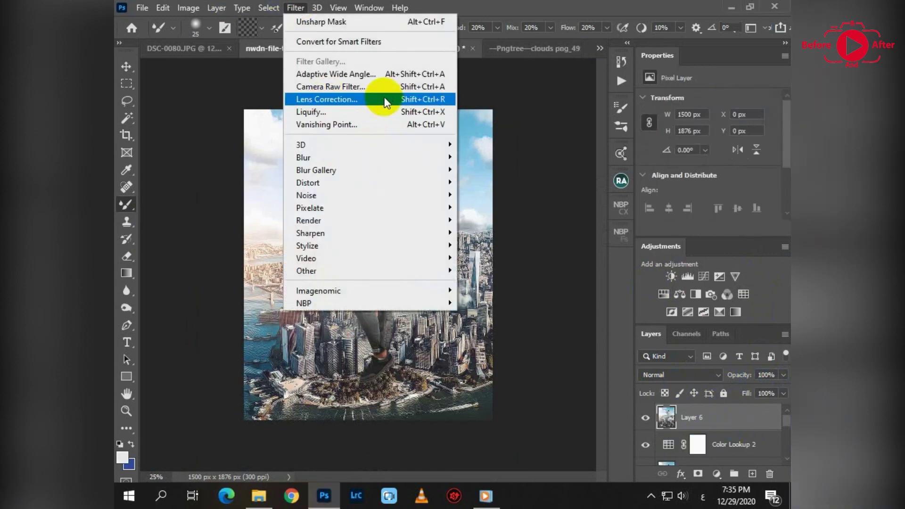
{"action": "left_click", "coordinate": [375, 87]}
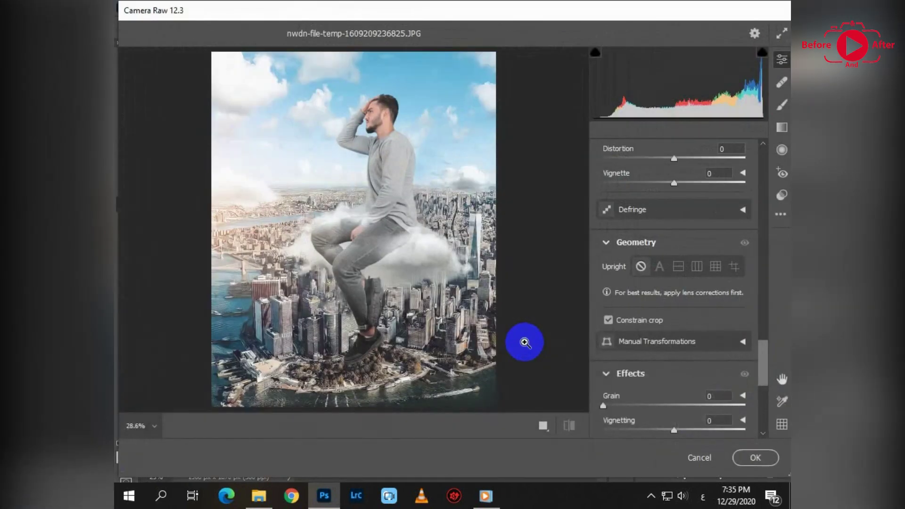
{"action": "left_click", "coordinate": [656, 272]}
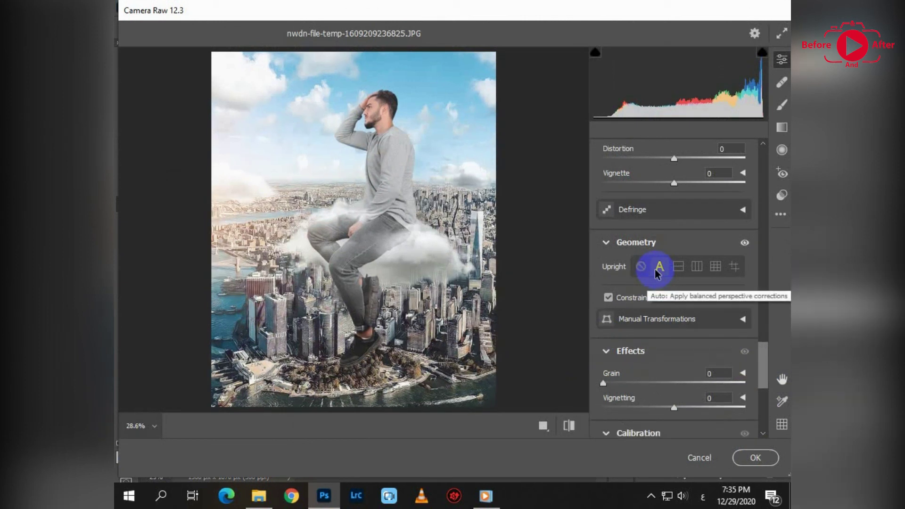
{"action": "left_click", "coordinate": [640, 267]}
{"action": "left_click", "coordinate": [656, 269]}
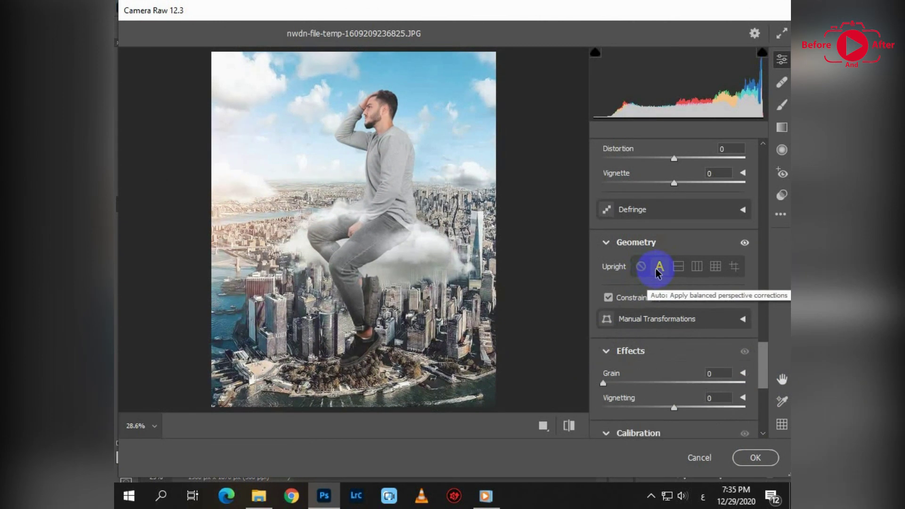
Set Camera Raw's Noise Reduction to 20 and check the buildings at 100%
{"action": "scroll", "coordinate": [712, 290], "scroll_direction": "up", "scroll_amount": 10}
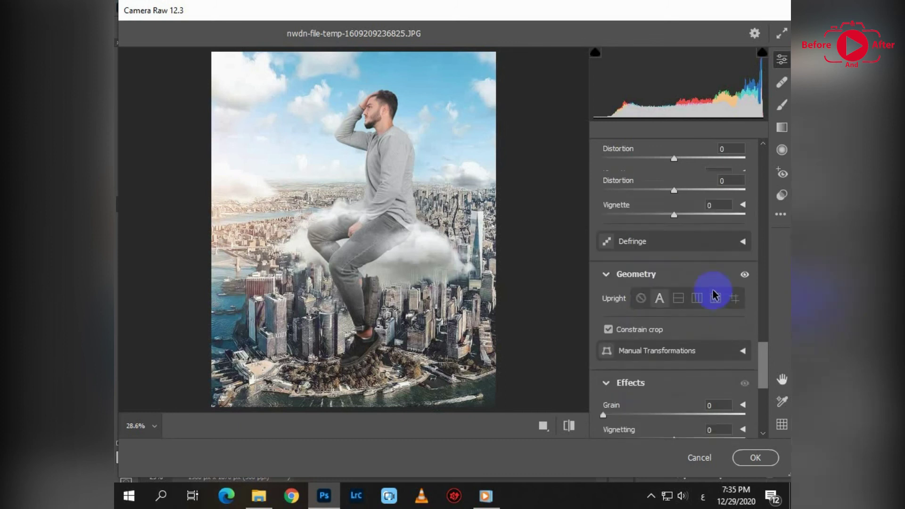
{"action": "scroll", "coordinate": [712, 292], "scroll_direction": "up", "scroll_amount": 5}
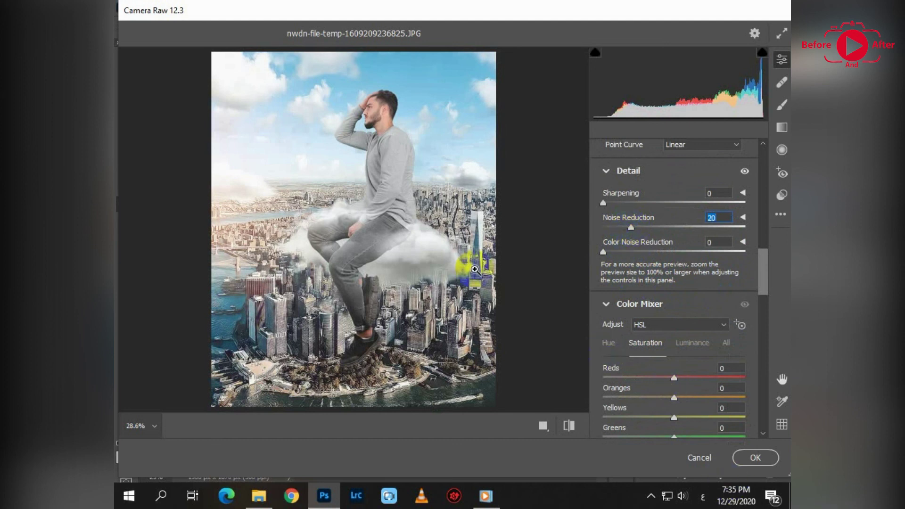
{"action": "left_click", "coordinate": [456, 264]}
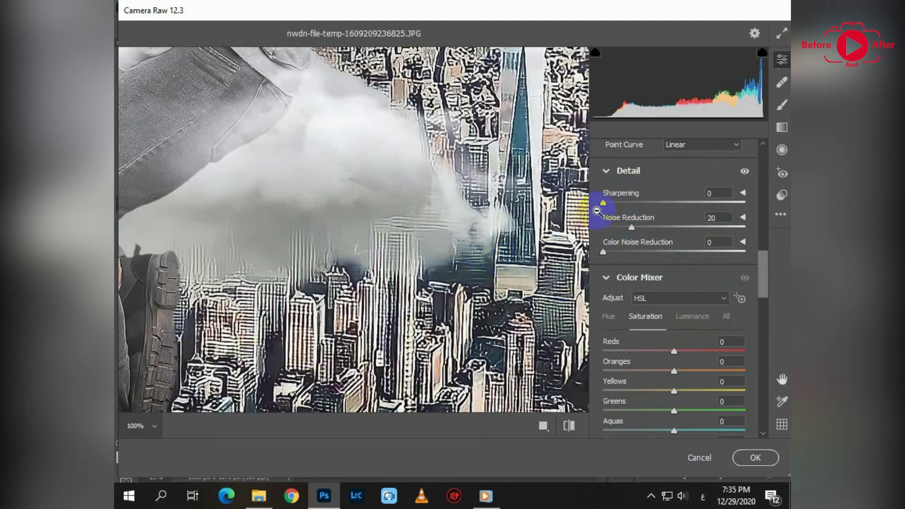
{"action": "left_click", "coordinate": [491, 212]}
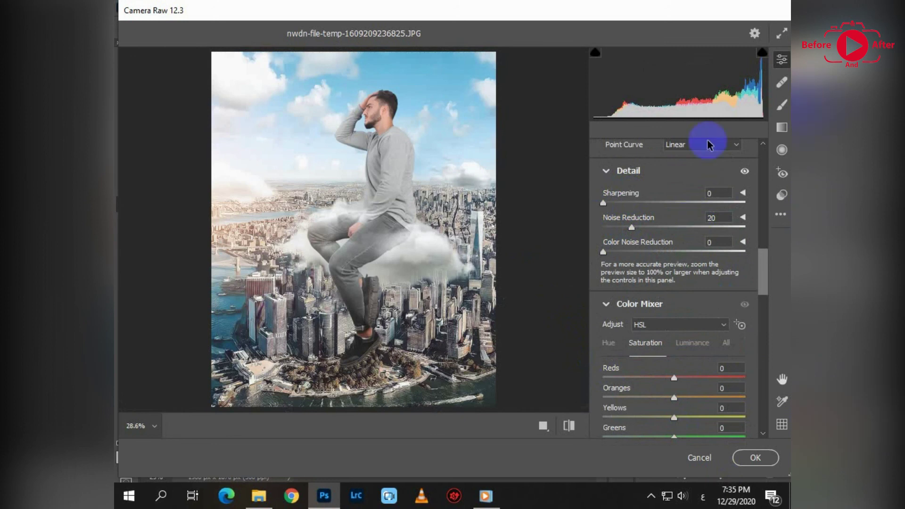
Calibrate Red Primary to hue +100, saturation -24 and Blue Primary to hue -100, saturation -26, and apply the Camera Raw filter
{"action": "left_click_drag", "start_coordinate": [757, 274], "coordinate": [763, 406]}
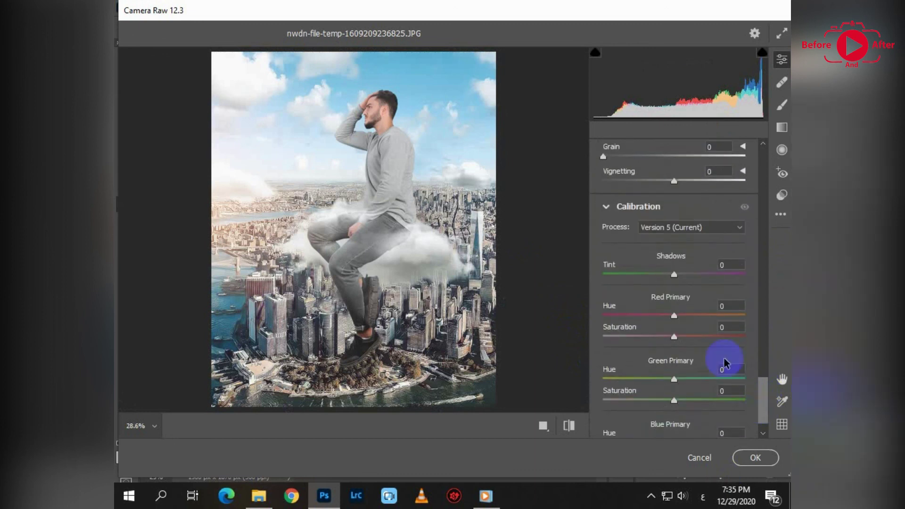
{"action": "left_click_drag", "start_coordinate": [675, 316], "coordinate": [755, 319]}
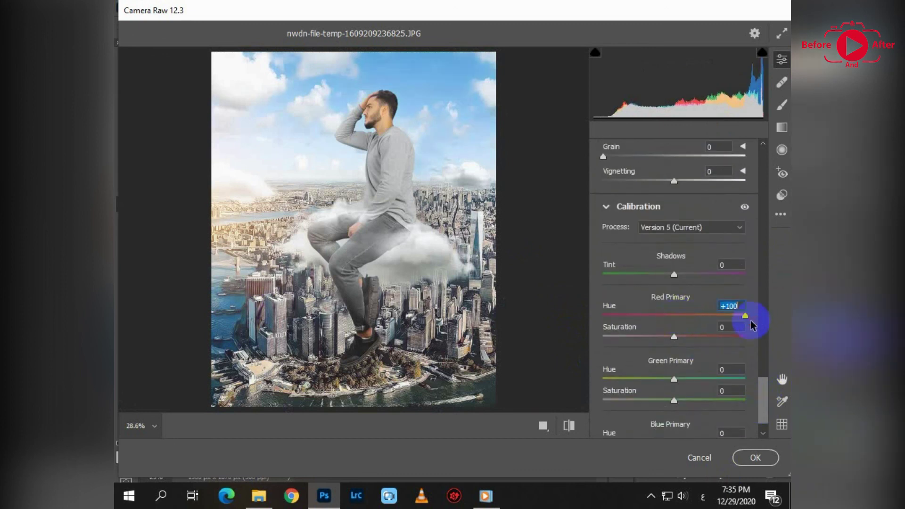
{"action": "scroll", "coordinate": [662, 395], "scroll_direction": "down", "scroll_amount": 1}
{"action": "left_click_drag", "start_coordinate": [671, 404], "coordinate": [597, 413]}
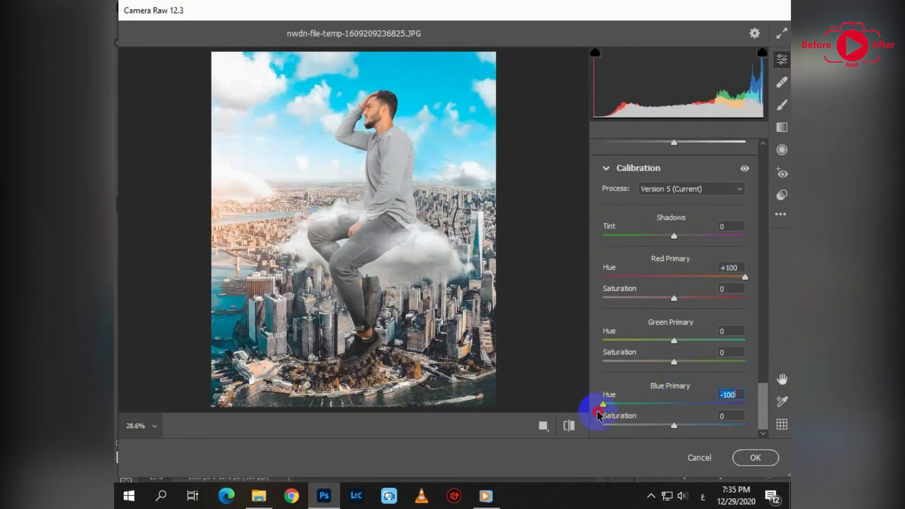
{"action": "left_click_drag", "start_coordinate": [675, 298], "coordinate": [660, 298]}
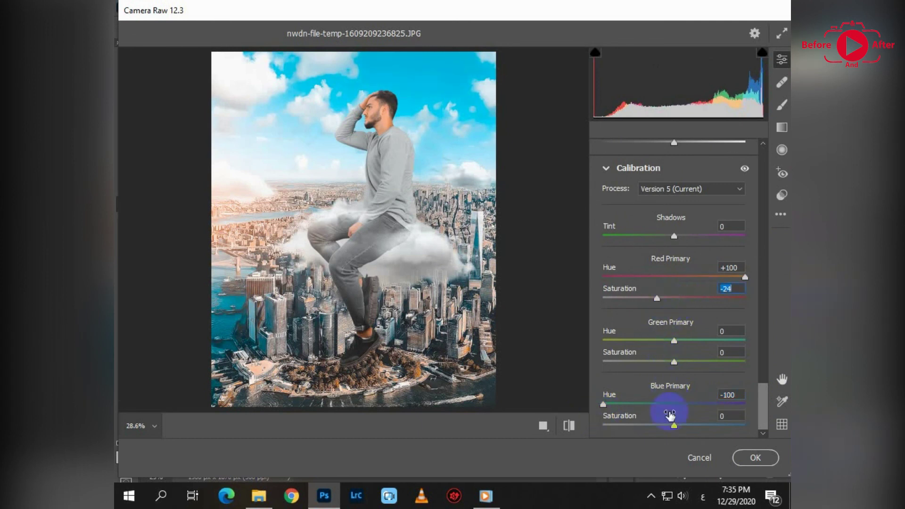
{"action": "left_click_drag", "start_coordinate": [674, 425], "coordinate": [656, 430]}
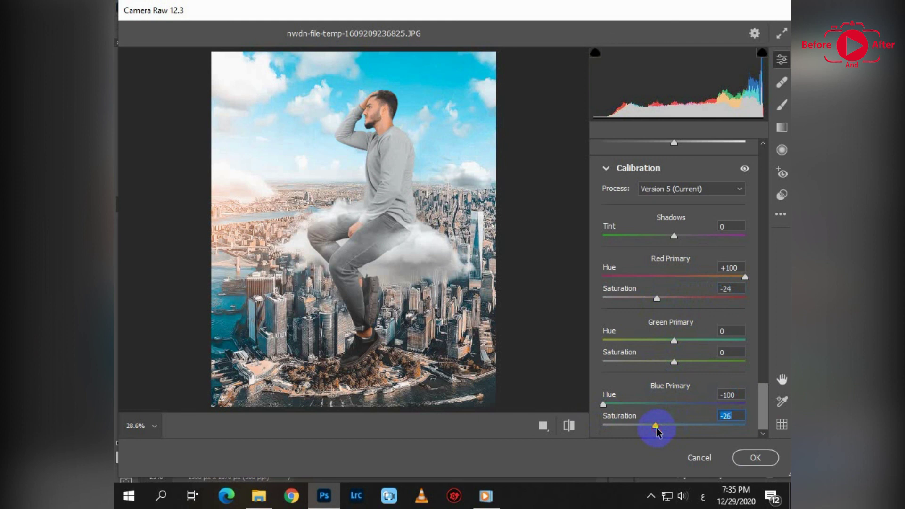
{"action": "left_click", "coordinate": [752, 459]}
{"action": "key", "text": "ctrl+minus"}
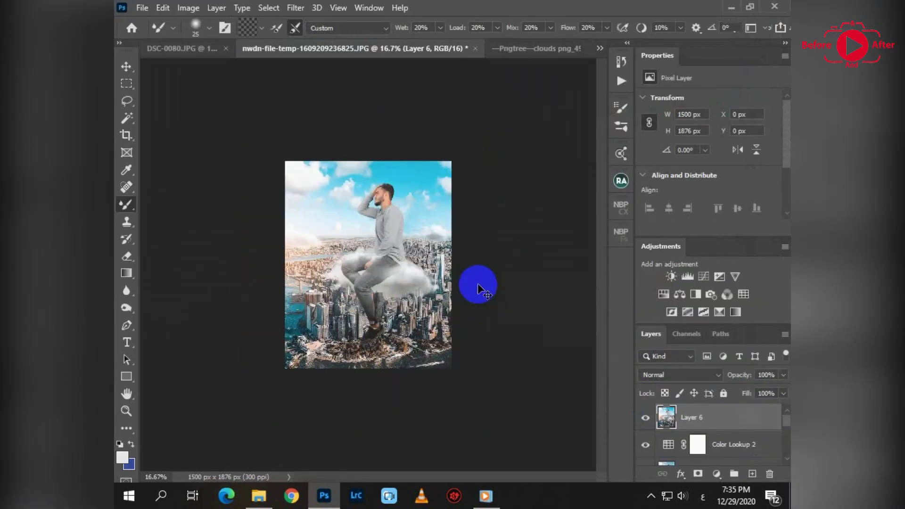